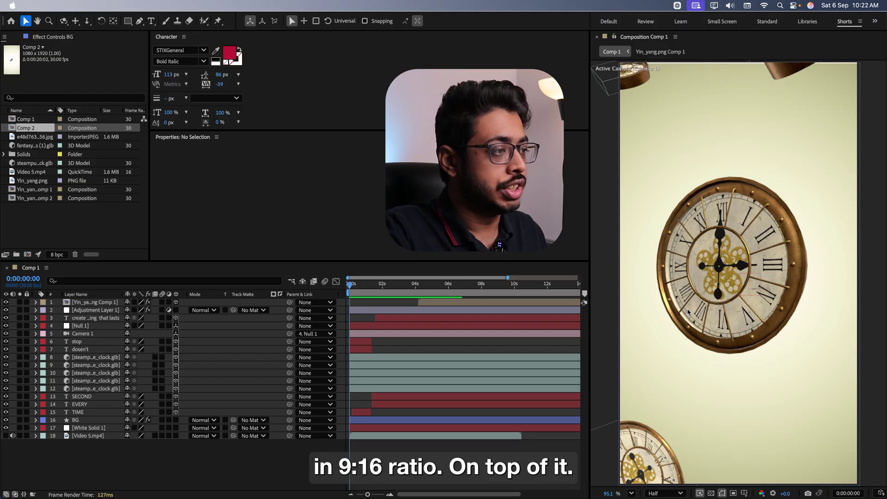
pyautogui.click(174, 462)
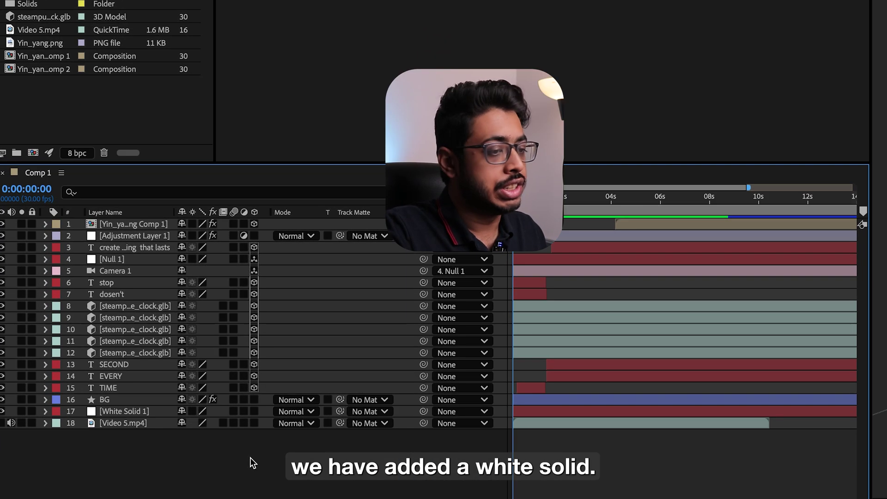
pyautogui.rightClick(72, 449)
pyautogui.moveTo(149, 339)
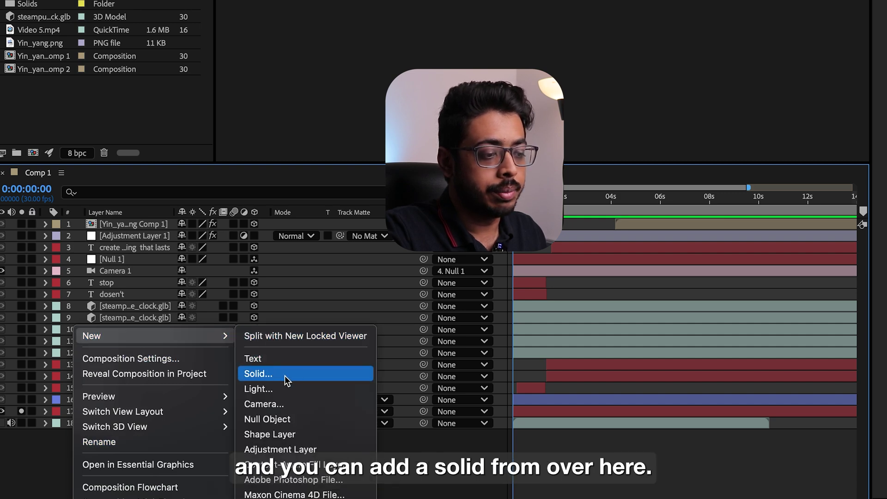
pyautogui.press('Escape')
# Draw a rectangle shape layer covering the whole composition frame, with no layer selected, and give it a radial gradient fill
pyautogui.click(121, 409)
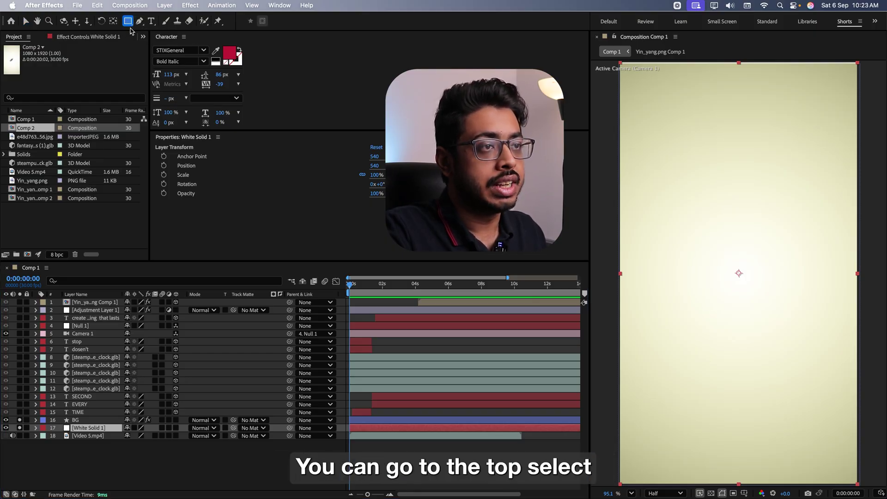
pyautogui.click(156, 464)
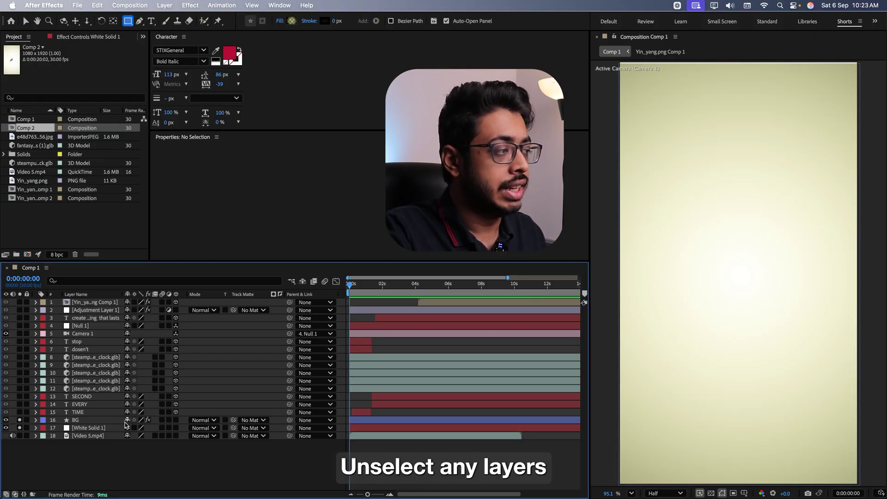
pyautogui.moveTo(619, 62)
pyautogui.mouseDown()
pyautogui.moveTo(728, 219)
pyautogui.moveTo(868, 485)
pyautogui.mouseUp()
pyautogui.click(280, 20)
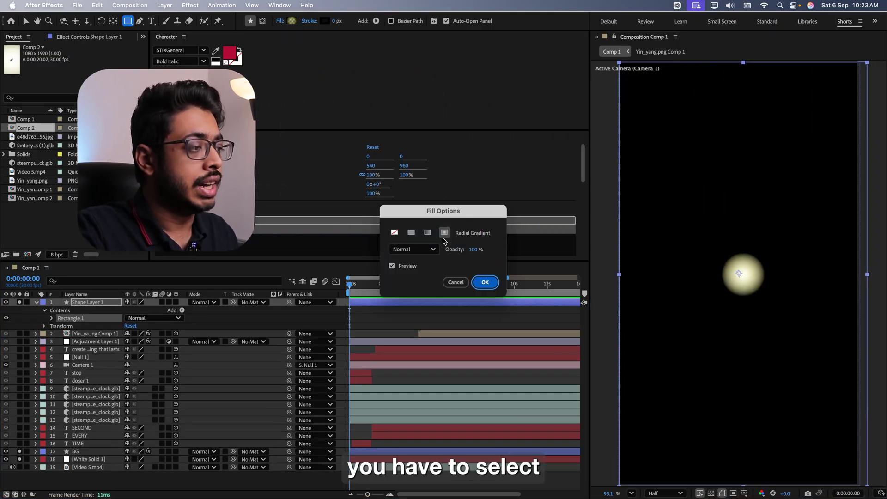
pyautogui.click(485, 282)
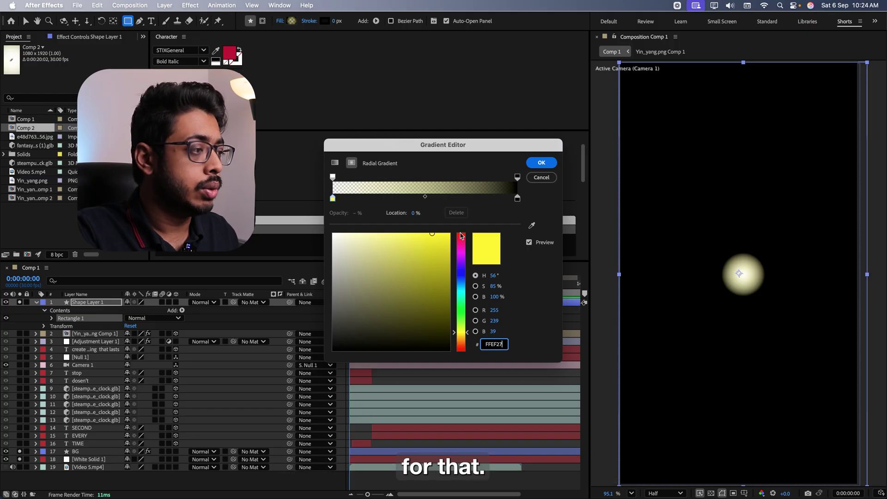
# Set the radial gradient's start colour to red FF2727 and extend its end point far beyond the frame's lower corner
pyautogui.click(463, 236)
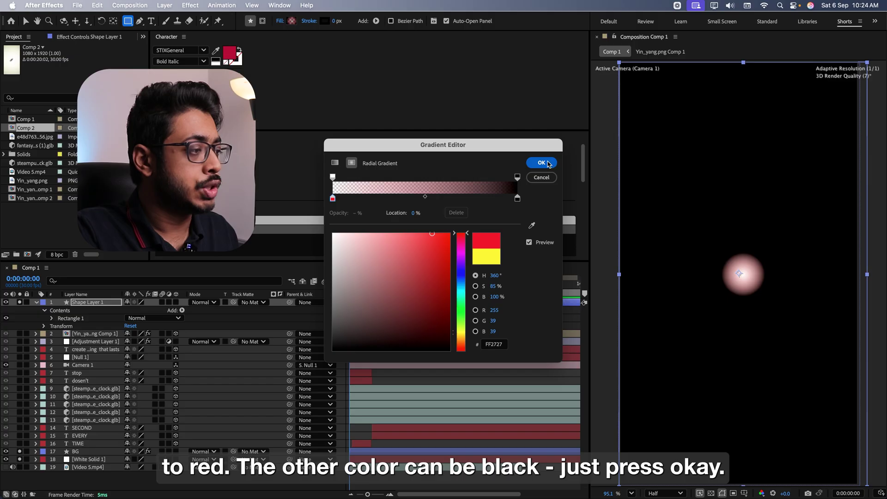
pyautogui.click(542, 162)
pyautogui.scroll(-3, 752, 276)
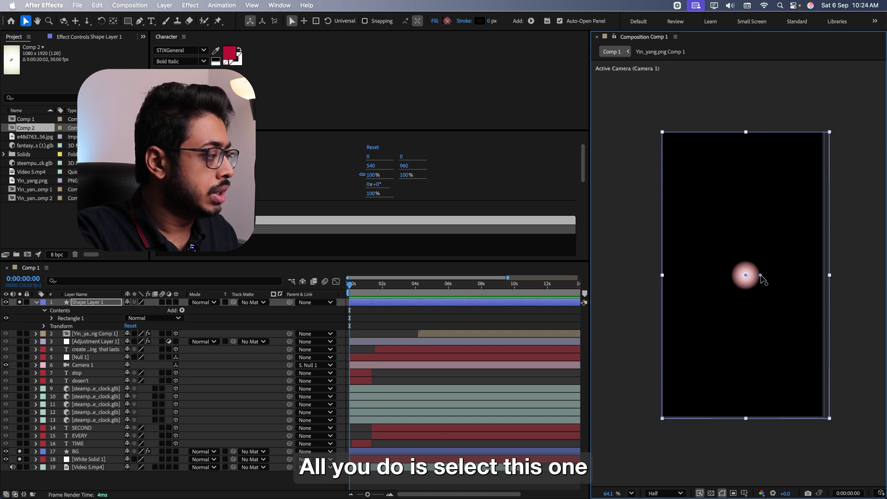
pyautogui.moveTo(760, 276); pyautogui.dragTo(826, 454)
pyautogui.scroll(-5, 750, 271)
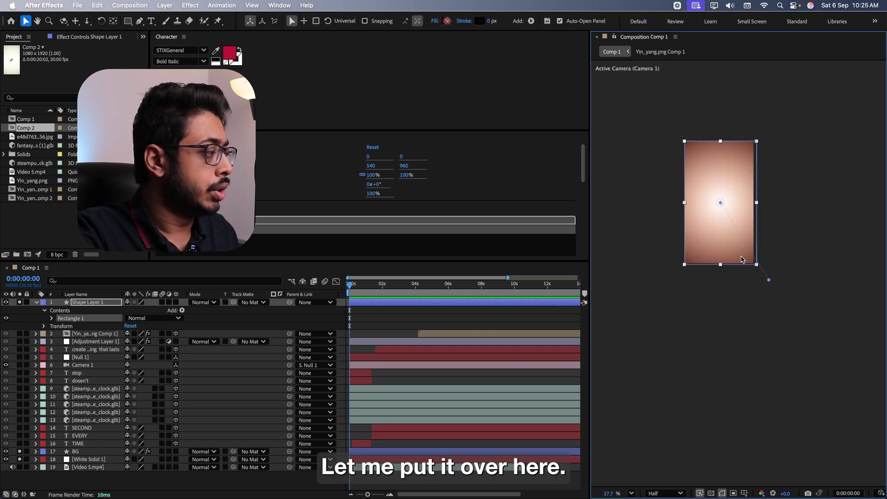
pyautogui.moveTo(774, 284); pyautogui.dragTo(826, 383)
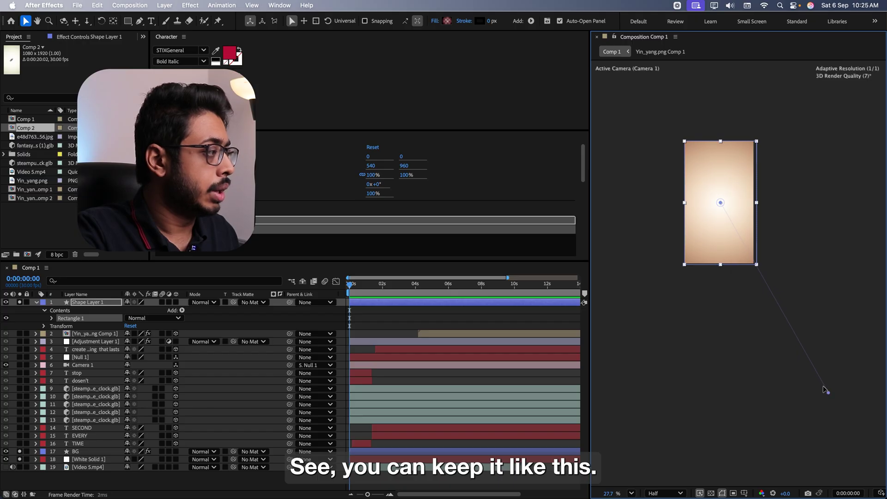
# Fit the composition in the viewer and solo the SECOND, EVERY and TIME text layers along with the background
pyautogui.click(632, 494)
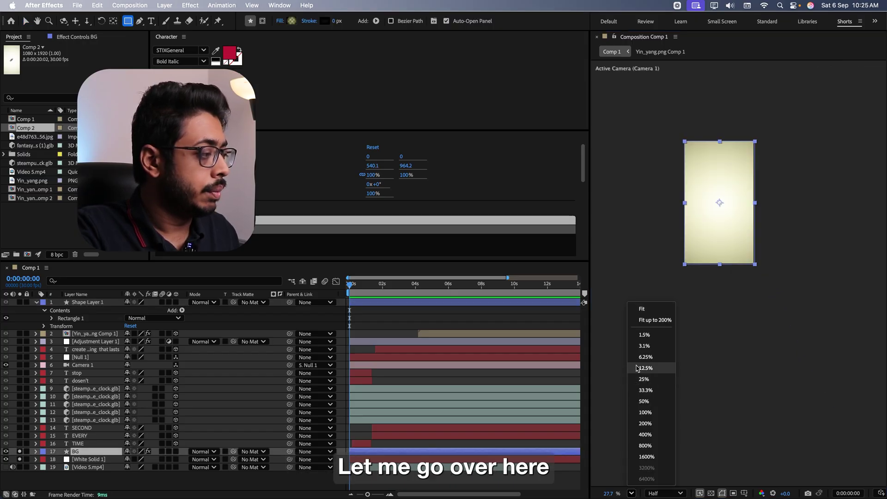
pyautogui.click(644, 309)
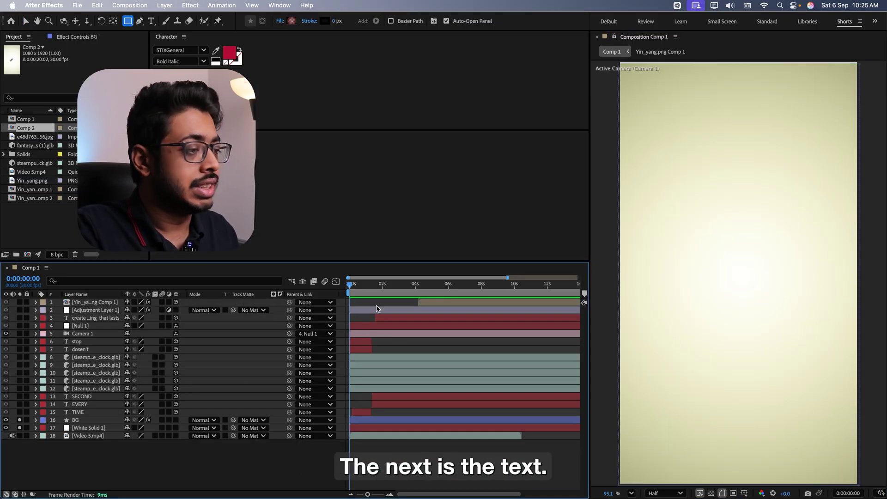
pyautogui.click(19, 398)
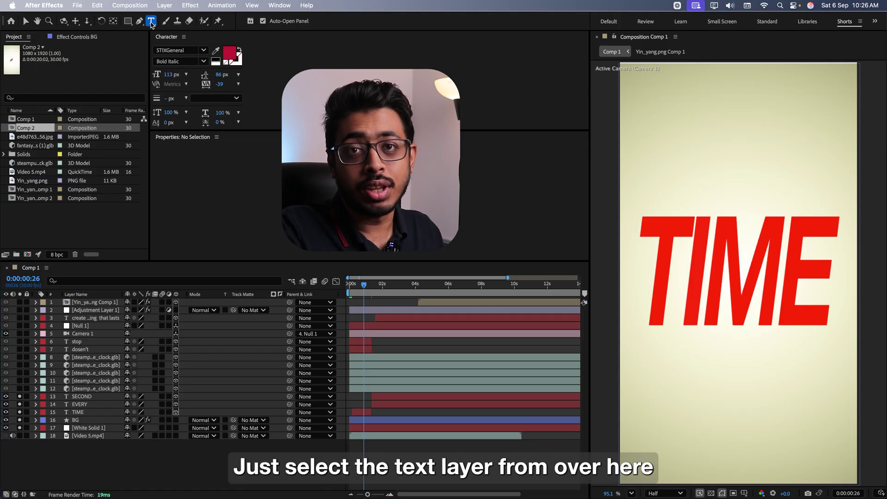
# Add a text layer reading TIME above the large red title and give it an Opacity text animator
pyautogui.click(661, 135)
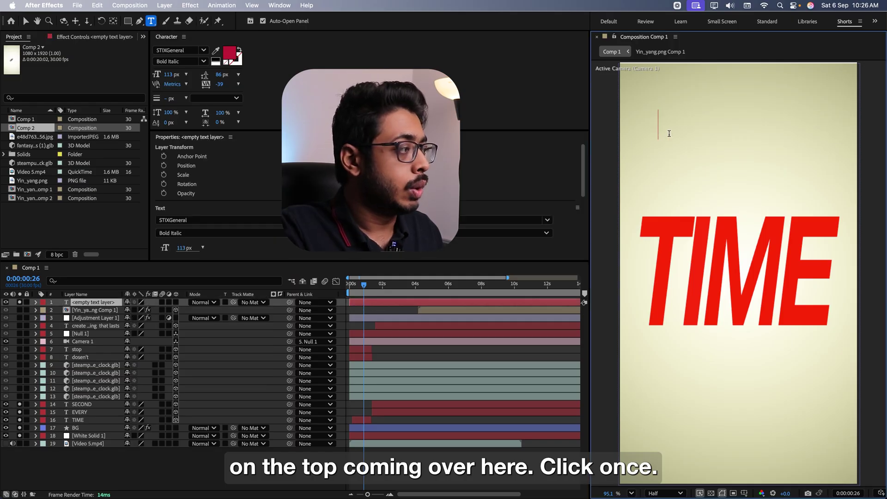
pyautogui.write('TIME')
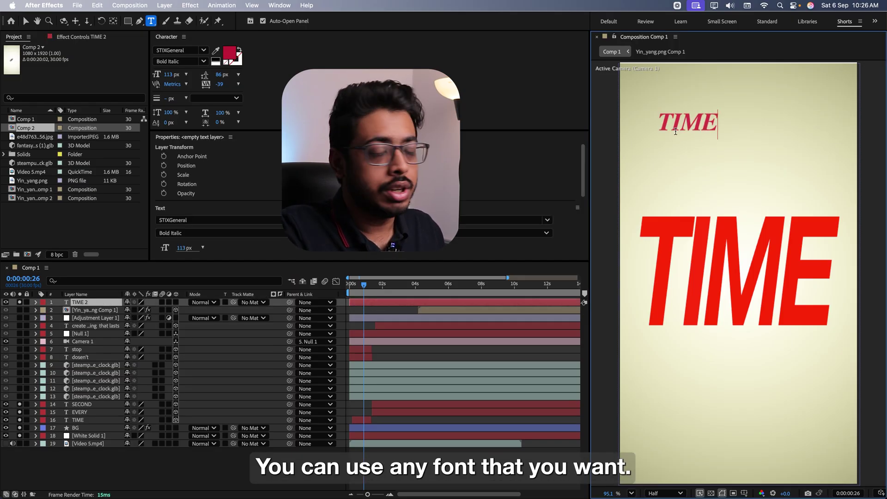
pyautogui.click(36, 302)
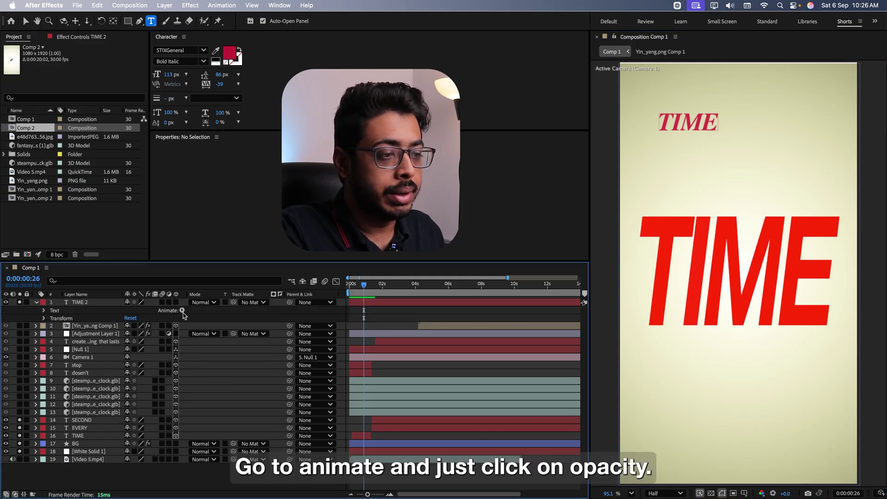
pyautogui.click(182, 310)
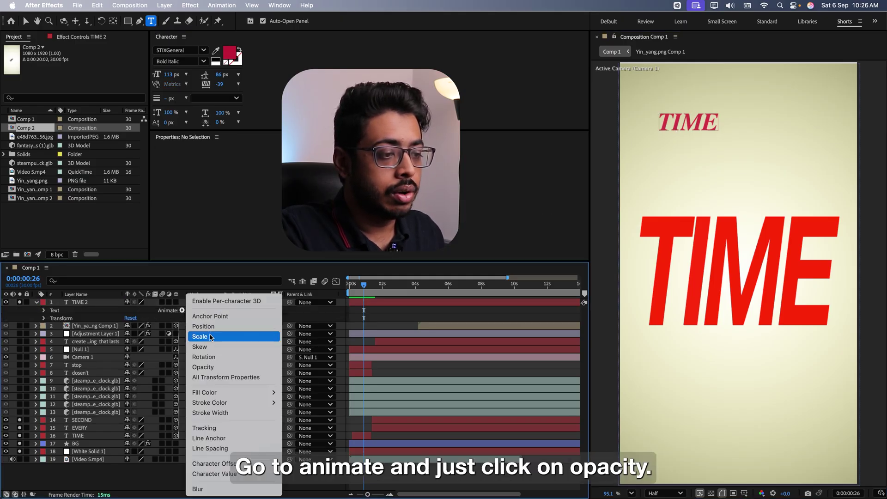
pyautogui.click(210, 369)
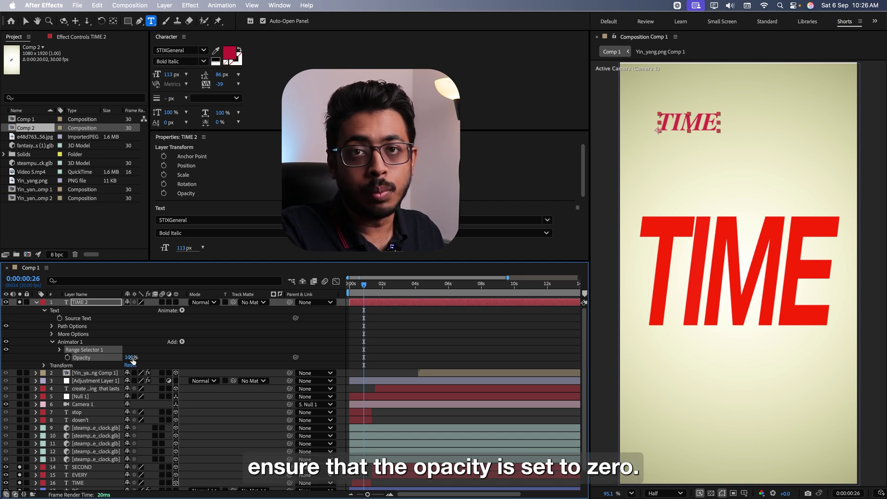
# Set the new text animator's opacity to 0% and keyframe its range selector offset from 0:00:00:26 to 100% at 0:00:01:29
pyautogui.click(59, 349)
pyautogui.click(75, 374)
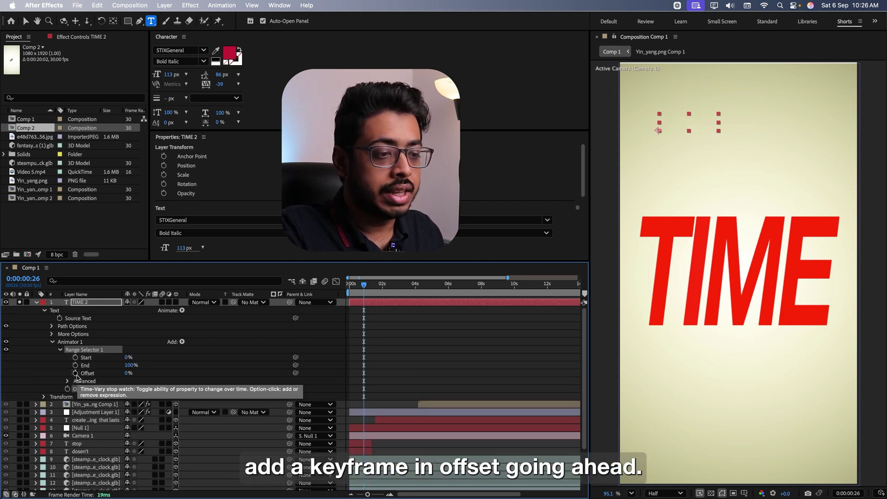
pyautogui.moveTo(370, 288)
pyautogui.mouseDown()
pyautogui.moveTo(391, 294)
pyautogui.moveTo(383, 295)
pyautogui.mouseUp()
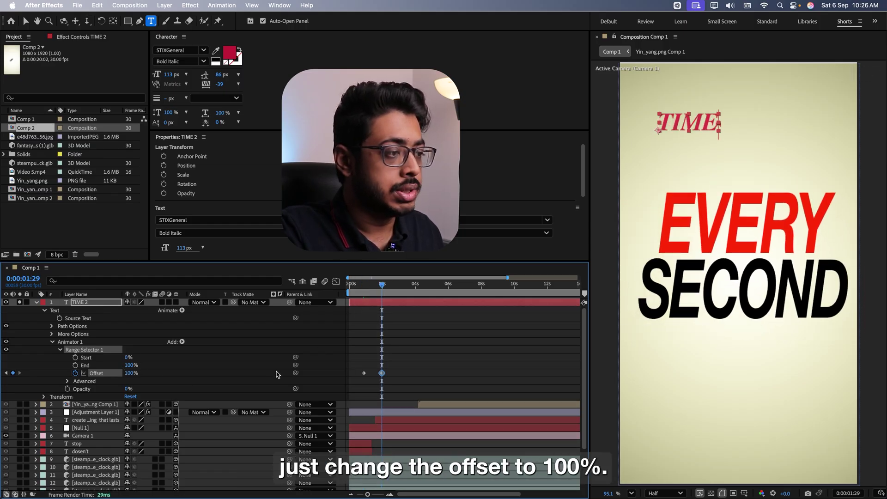
pyautogui.click(372, 318)
pyautogui.click(68, 382)
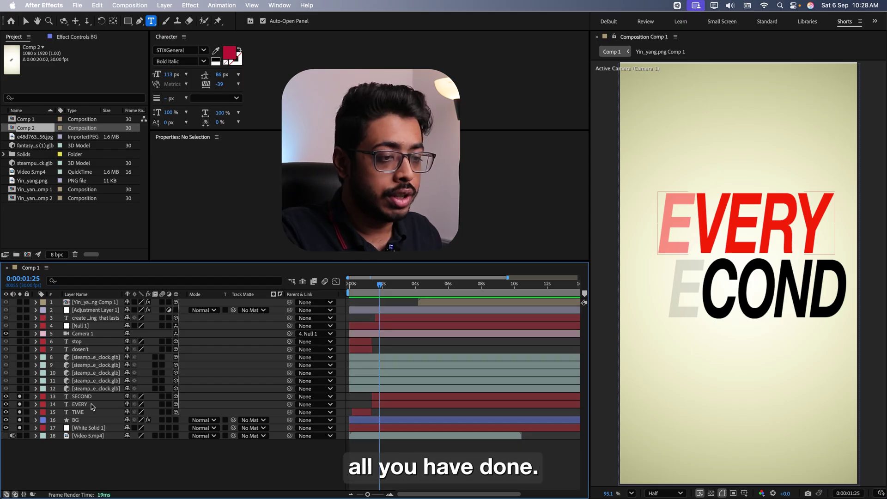
# Examine the SECOND text layer's range selector offset keyframes and scrub through its letter reveal
pyautogui.click(90, 397)
pyautogui.press('u')
pyautogui.click(374, 295)
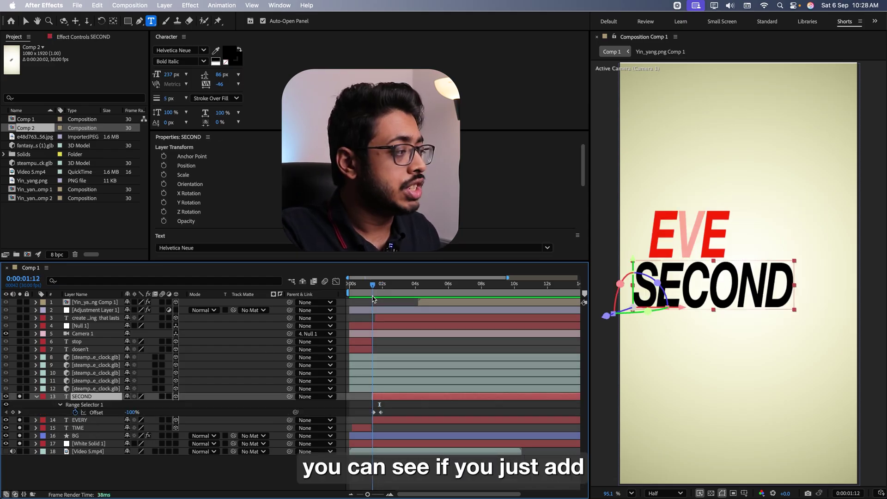
pyautogui.moveTo(374, 299); pyautogui.dragTo(382, 301)
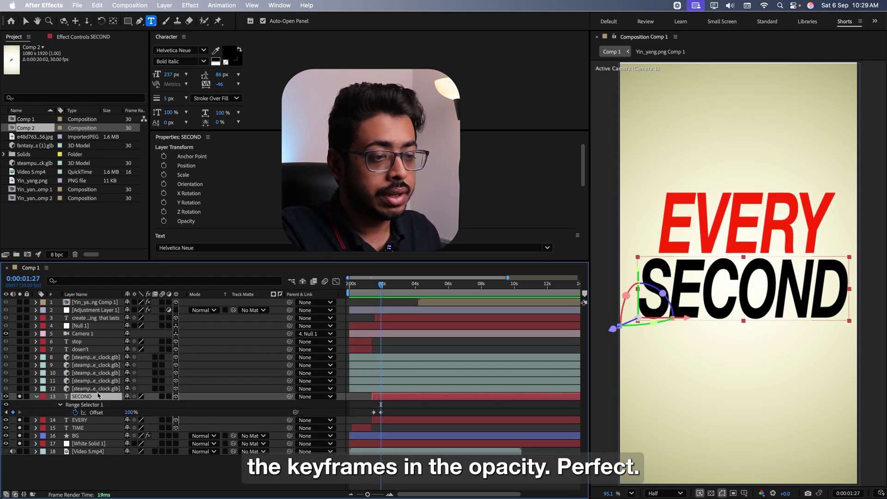
pyautogui.press('u')
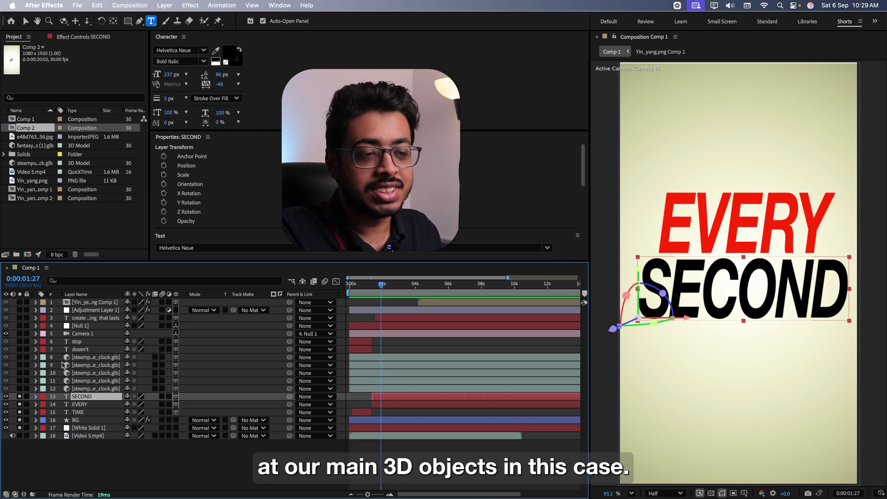
# Solo the five steampunk clock model layers as well and scrub through the animation from the start
pyautogui.moveTo(21, 370); pyautogui.dragTo(22, 390)
pyautogui.click(352, 296)
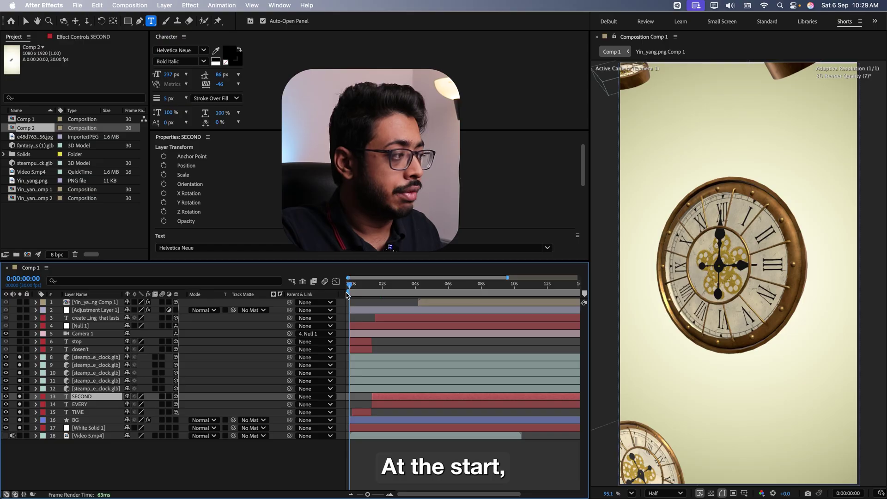
pyautogui.moveTo(354, 296); pyautogui.dragTo(379, 300)
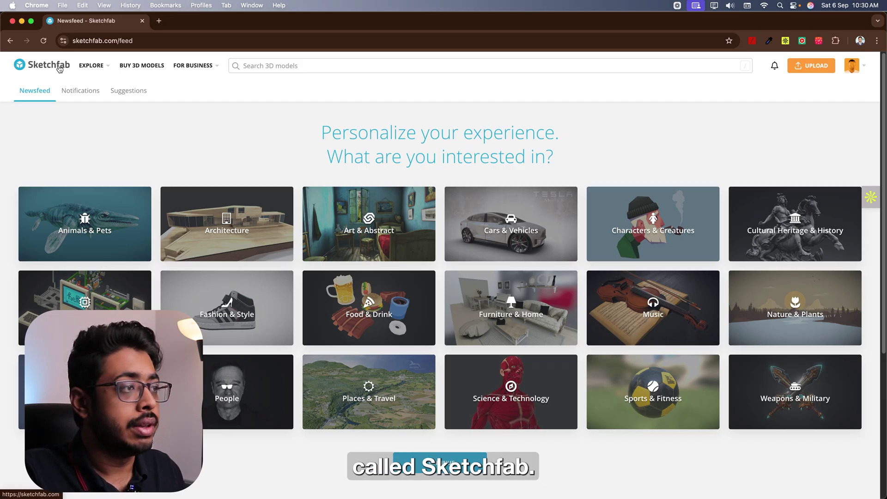
# Switch to Sketchfab, search for "antique clocks" and open the download options of the Vintage wall Clock model
pyautogui.click(263, 67)
pyautogui.write('antique clocks')
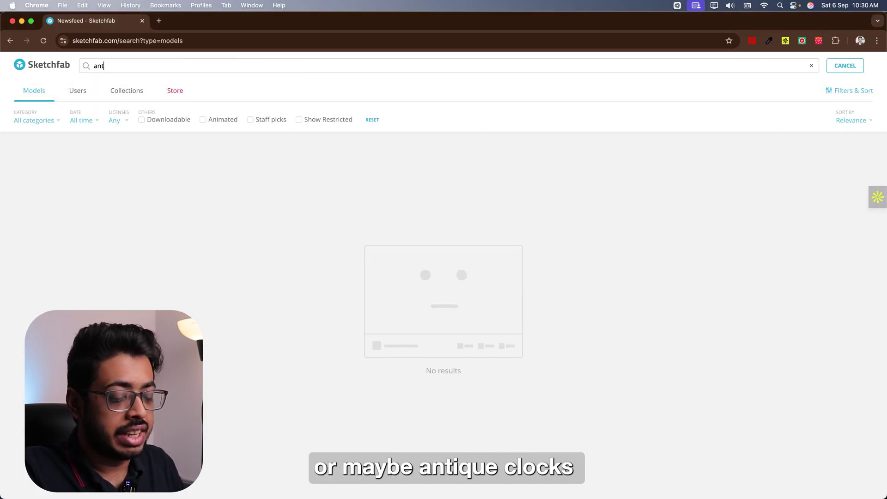
pyautogui.scroll(-10, 380, 270)
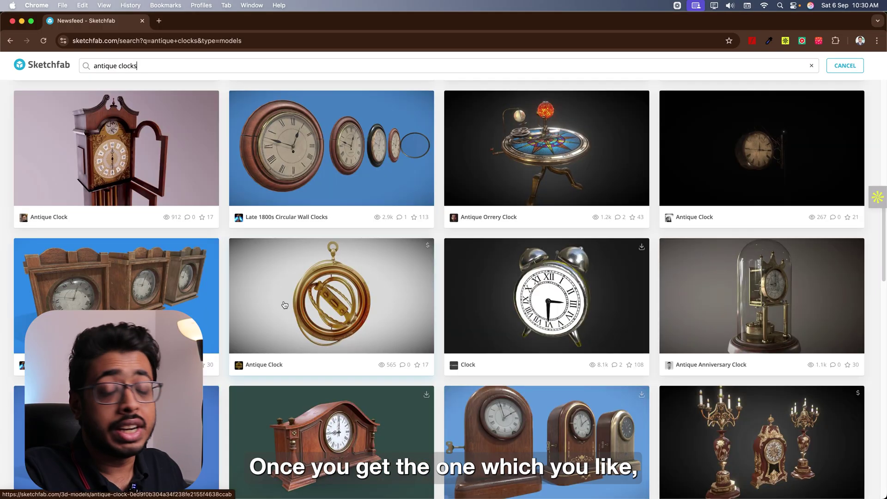
pyautogui.scroll(-5, 285, 305)
pyautogui.scroll(-5, 285, 305)
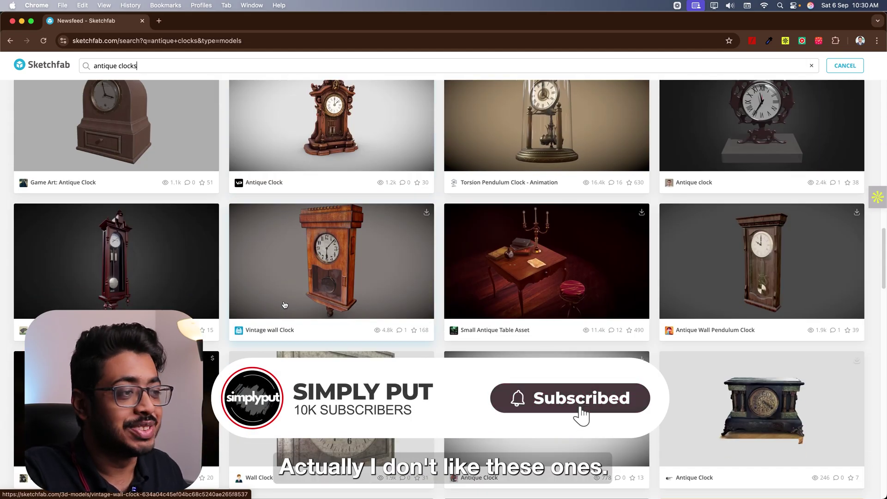
pyautogui.click(286, 301)
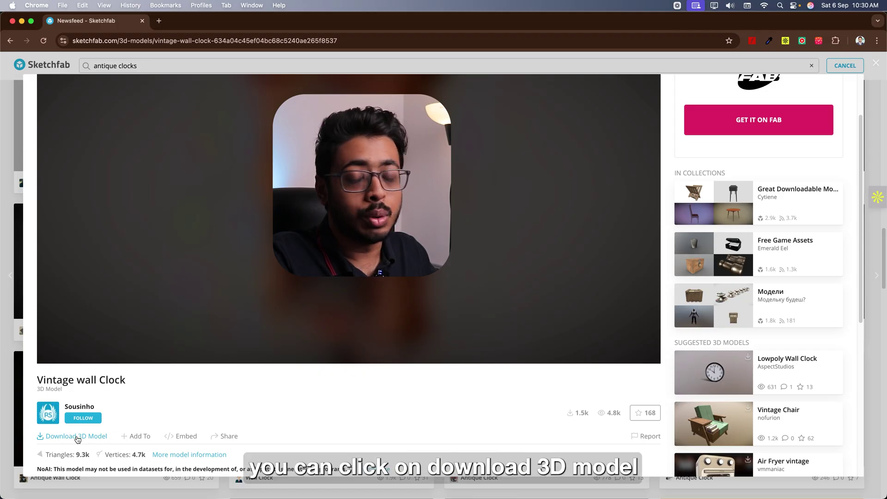
pyautogui.click(77, 438)
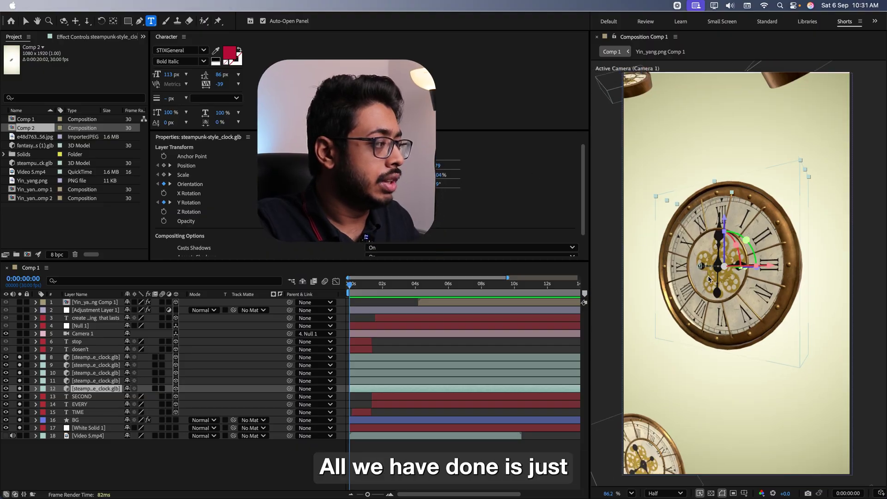
# Switch back to After Effects and try a different Y rotation on clock layer 8 at 0:00:00:17
pyautogui.scroll(1, 710, 277)
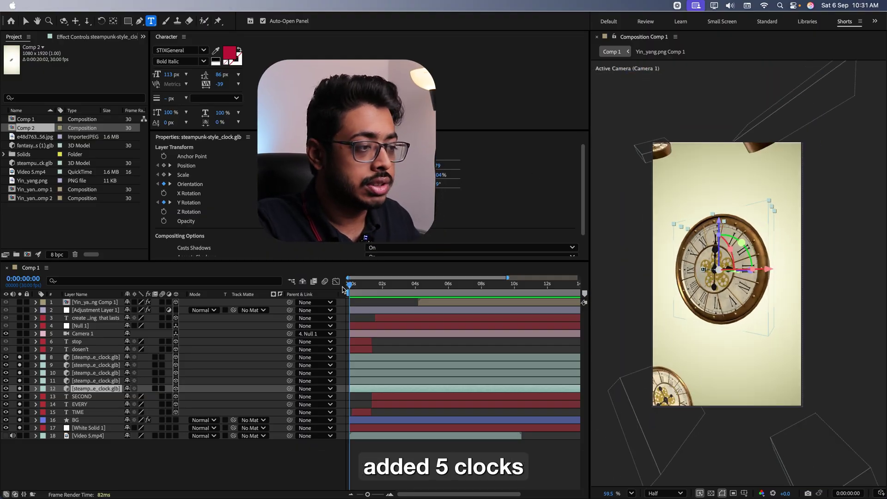
pyautogui.click(345, 288)
pyautogui.moveTo(350, 286); pyautogui.dragTo(359, 285)
pyautogui.click(92, 359)
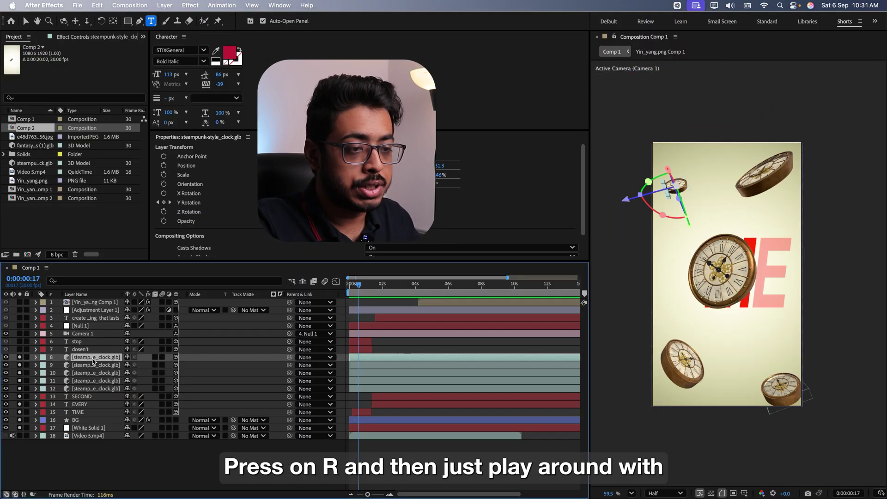
pyautogui.press('r')
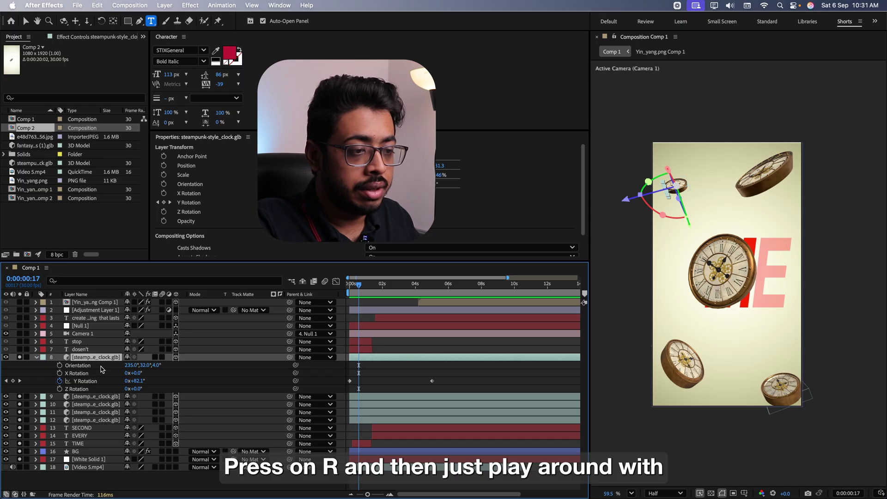
pyautogui.moveTo(126, 383); pyautogui.dragTo(142, 385)
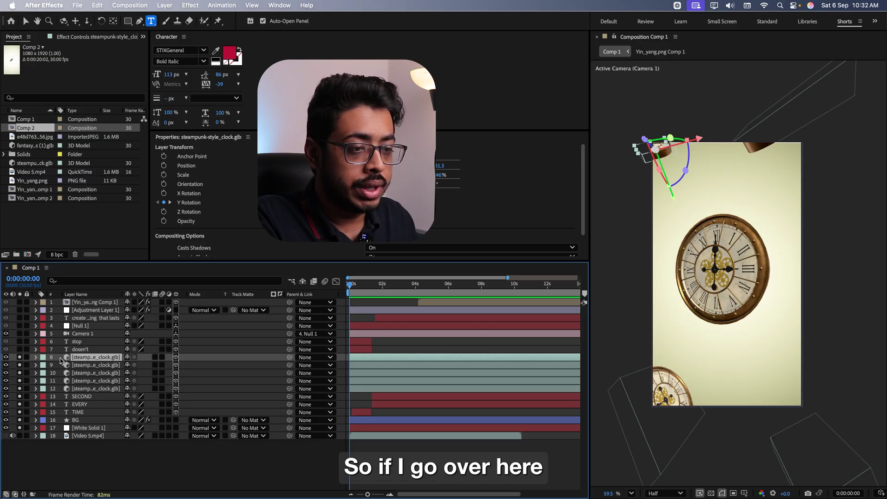
# Reveal the Y Rotation keyframes of clock layer 8 and scrub through its first second to examine the spin
pyautogui.press('u')
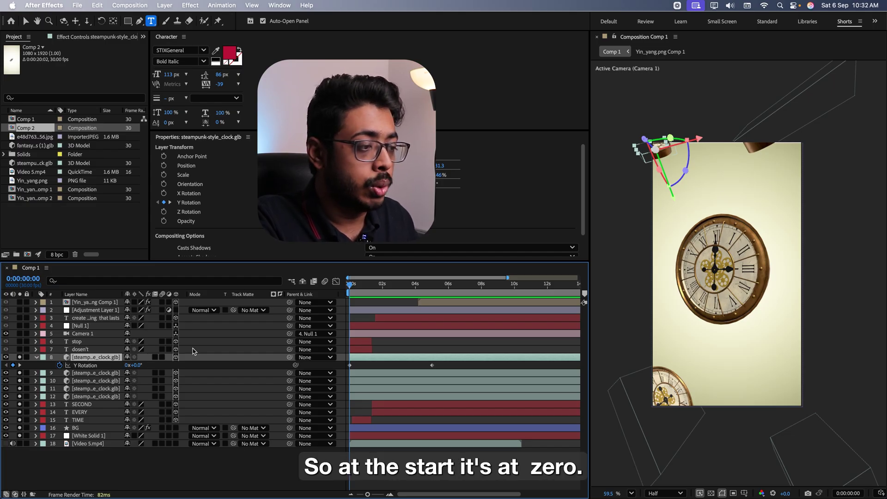
pyautogui.moveTo(357, 296)
pyautogui.mouseDown()
pyautogui.moveTo(349, 298)
pyautogui.moveTo(361, 298)
pyautogui.mouseUp()
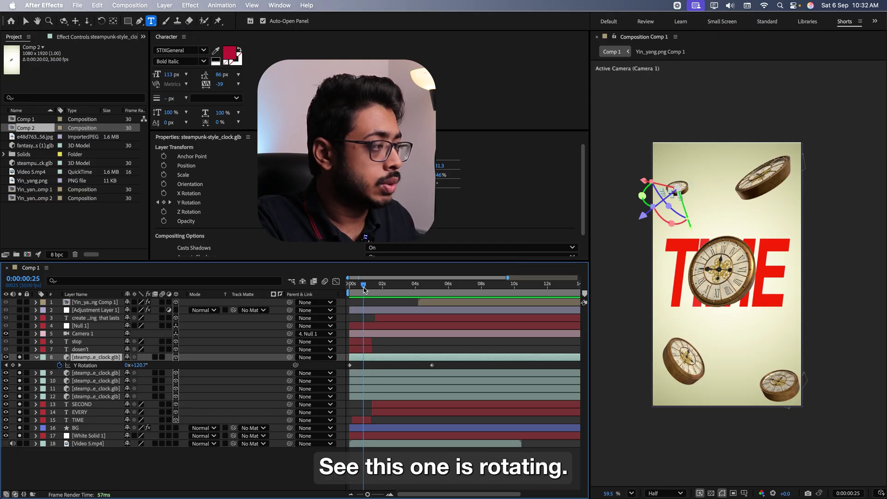
pyautogui.moveTo(364, 286); pyautogui.dragTo(368, 291)
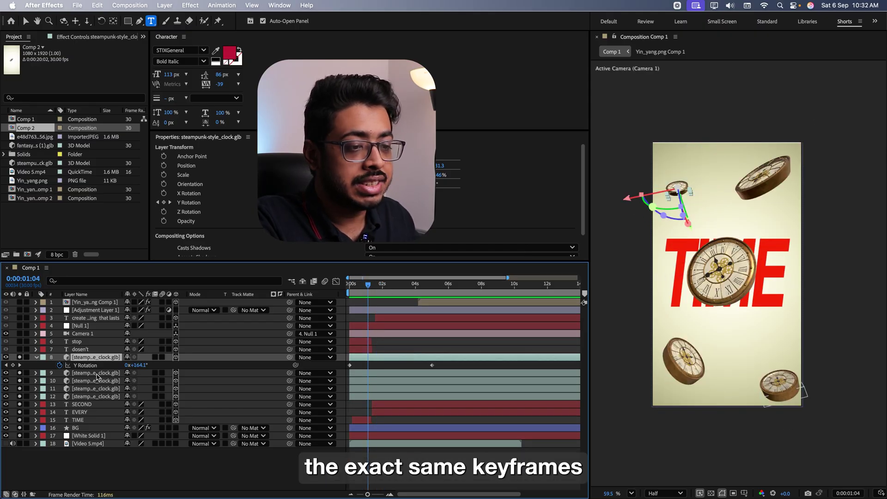
# Reveal the Y Rotation keyframes of clock layers 9 to 11 and play the rotation from the start
pyautogui.click(97, 376)
pyautogui.keyDown('shift'); pyautogui.click(95, 391); pyautogui.keyUp('shift')
pyautogui.press('u')
pyautogui.moveTo(360, 283); pyautogui.dragTo(340, 307)
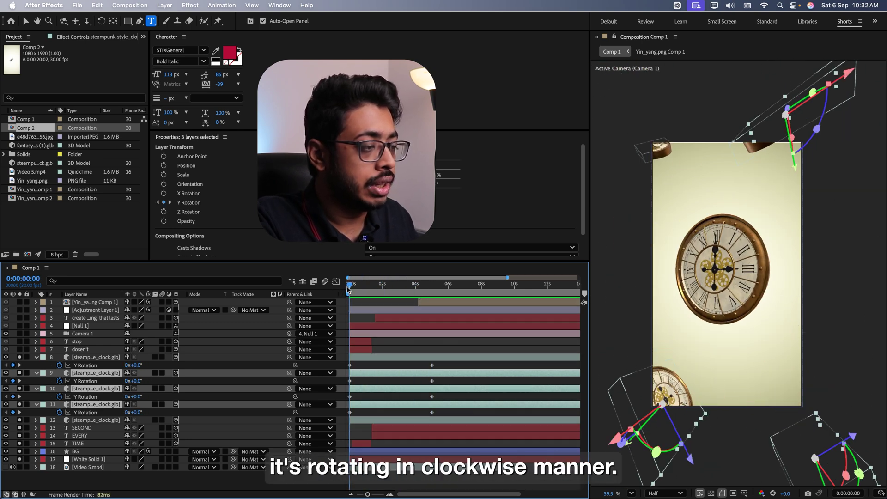
pyautogui.press('space')
# Reveal all keyframes of the central clock, layer 12, and preview how it flips as TIME changes to EVERY SECOND
pyautogui.click(83, 421)
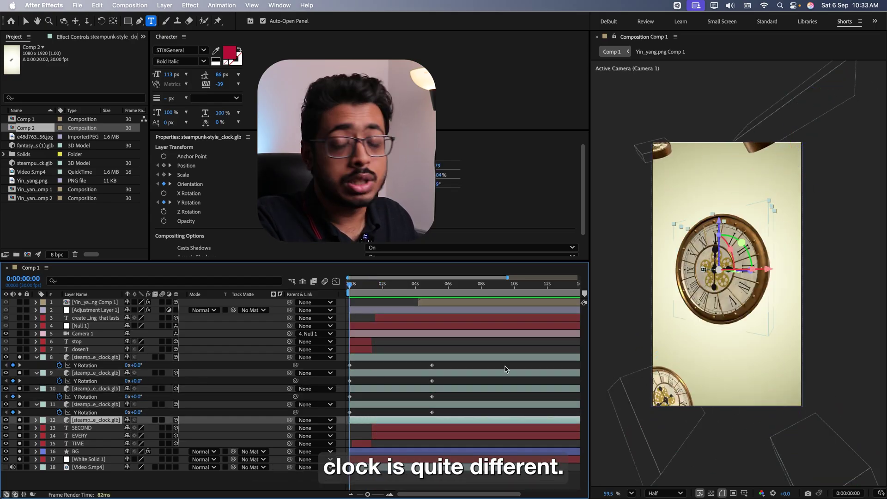
pyautogui.press('u')
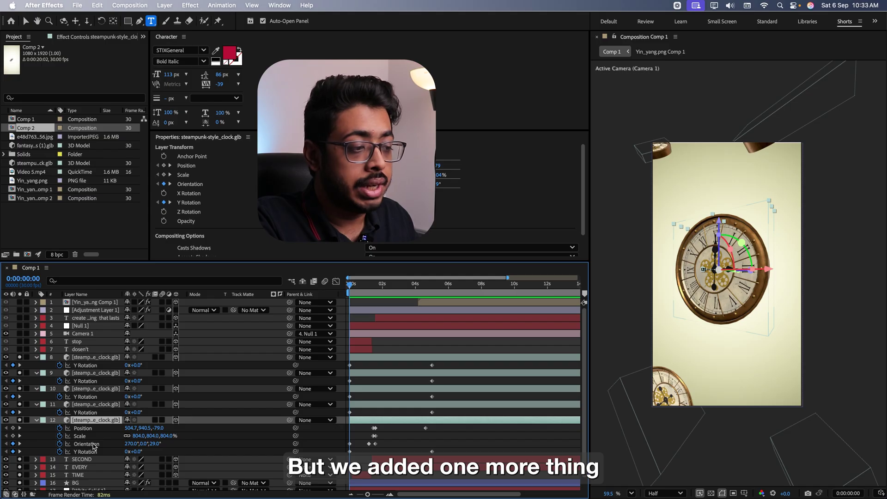
pyautogui.moveTo(350, 287); pyautogui.dragTo(369, 291)
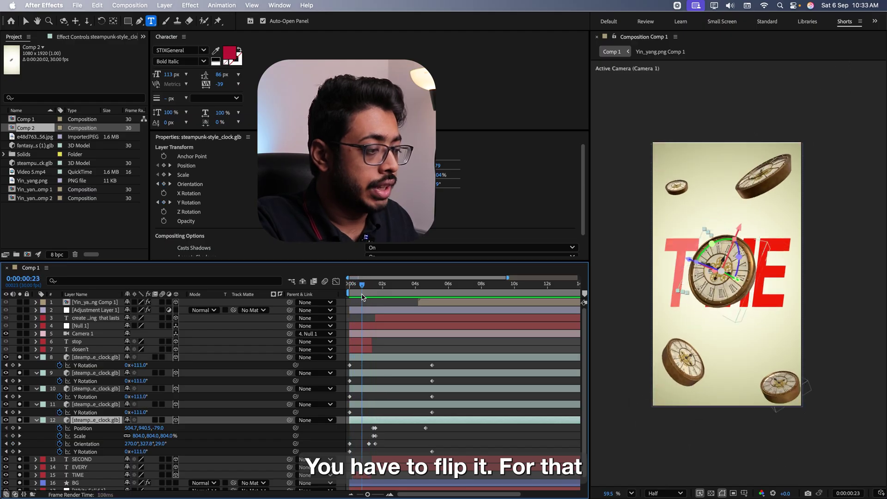
pyautogui.moveTo(370, 292); pyautogui.dragTo(375, 298)
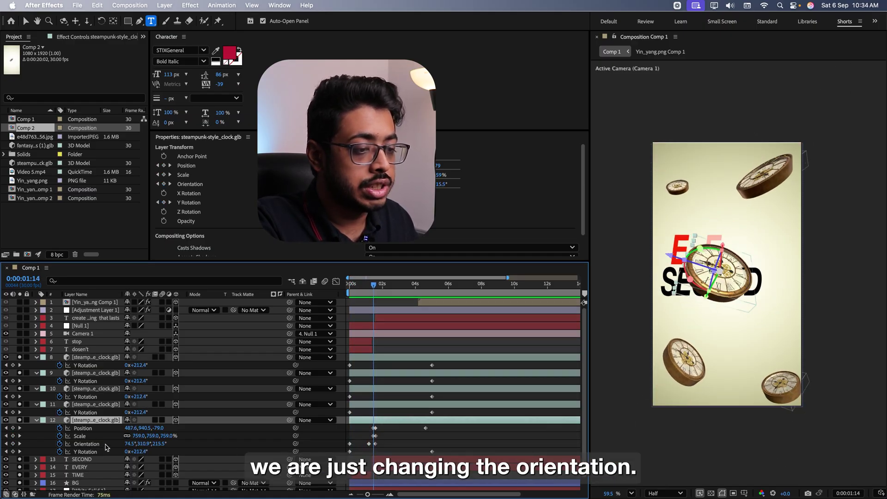
pyautogui.moveTo(159, 444); pyautogui.dragTo(156, 445)
pyautogui.press('Home')
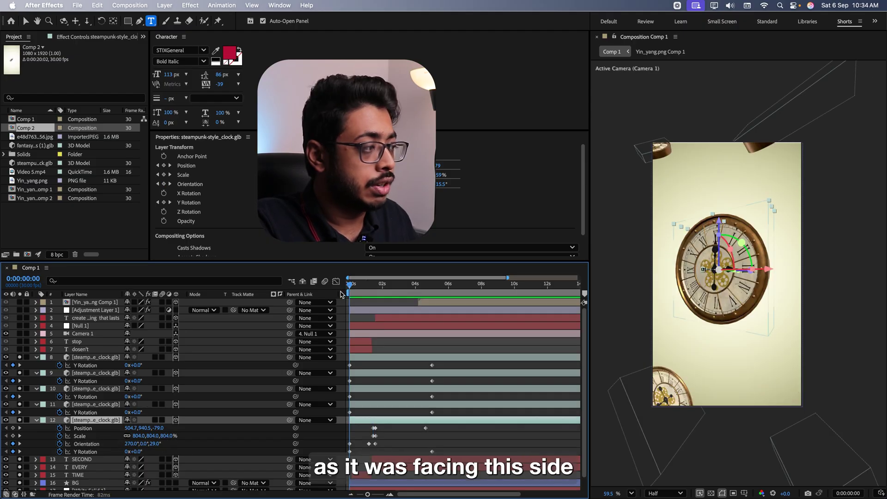
pyautogui.press('space')
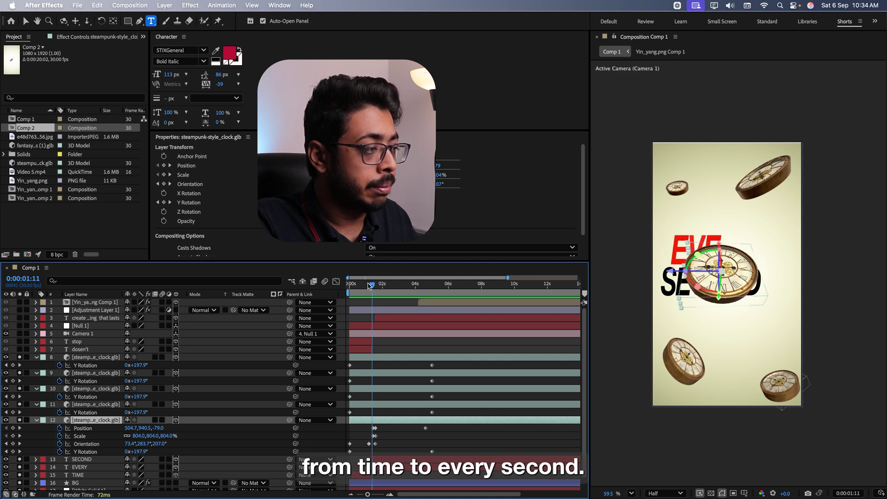
# Examine the central clock's Y Rotation, Orientation and Scale keyframes by scrubbing from the start to about 0:00:01:18
pyautogui.moveTo(370, 285); pyautogui.dragTo(349, 292)
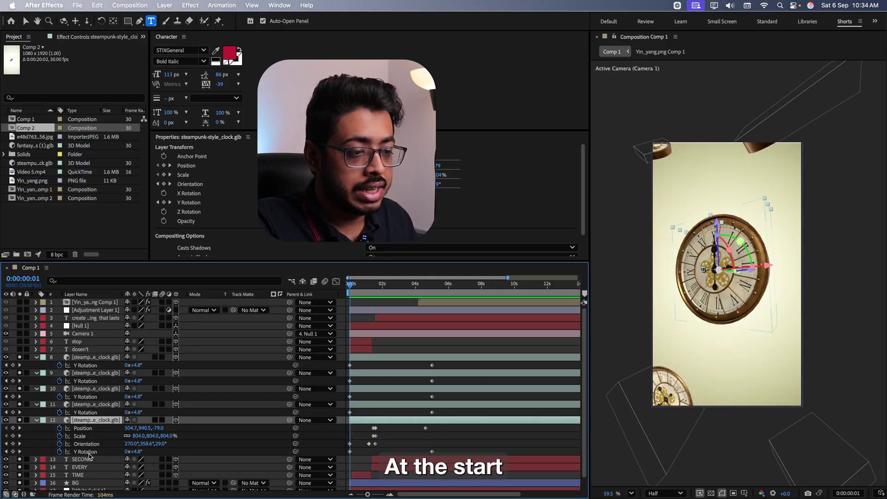
pyautogui.click(86, 452)
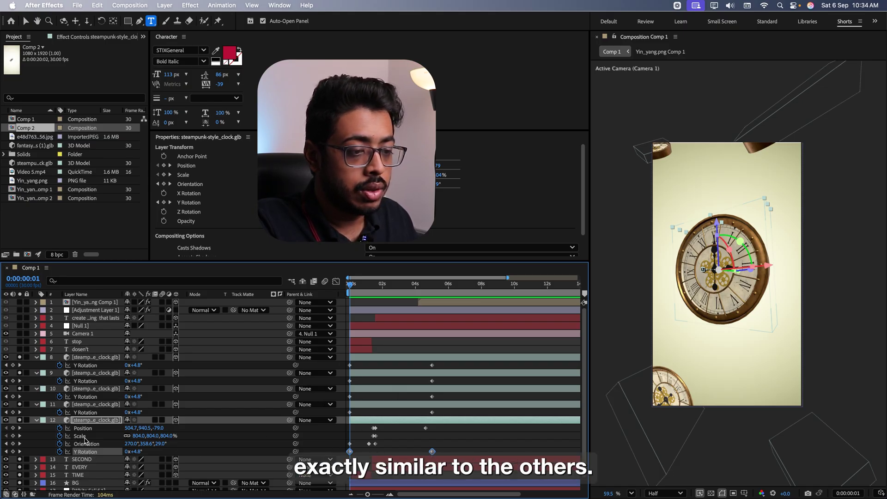
pyautogui.click(87, 444)
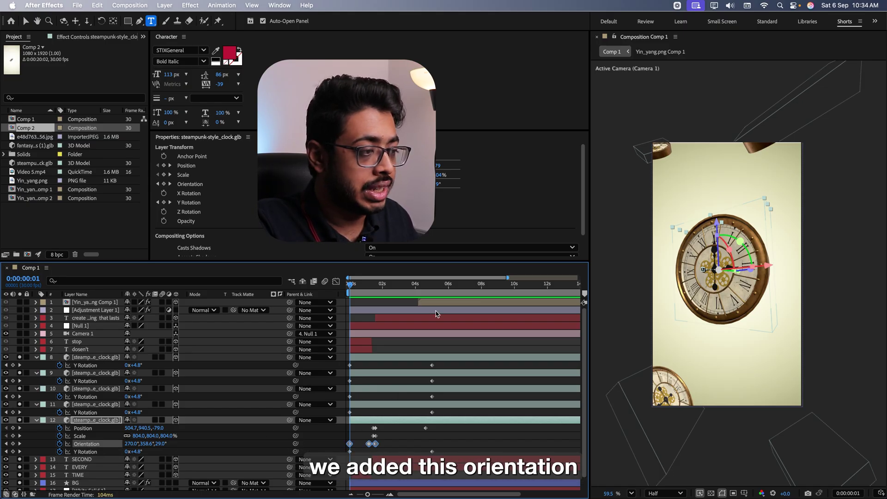
pyautogui.click(369, 289)
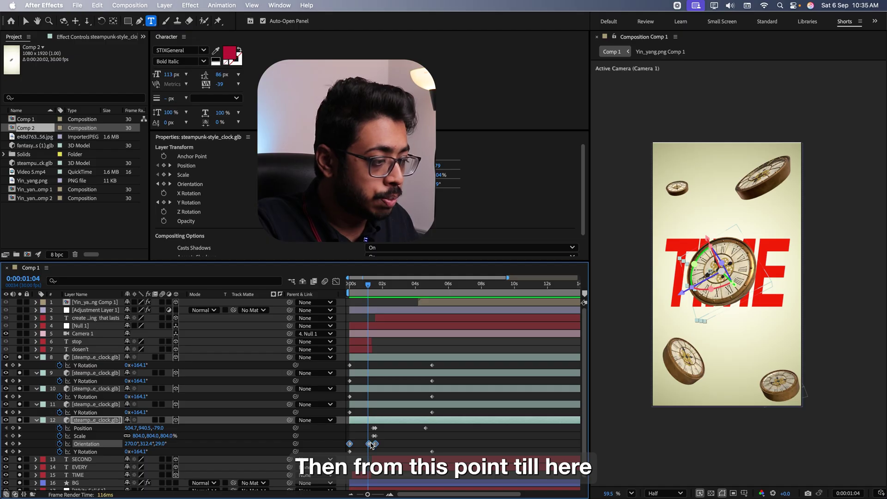
pyautogui.moveTo(372, 290); pyautogui.dragTo(377, 294)
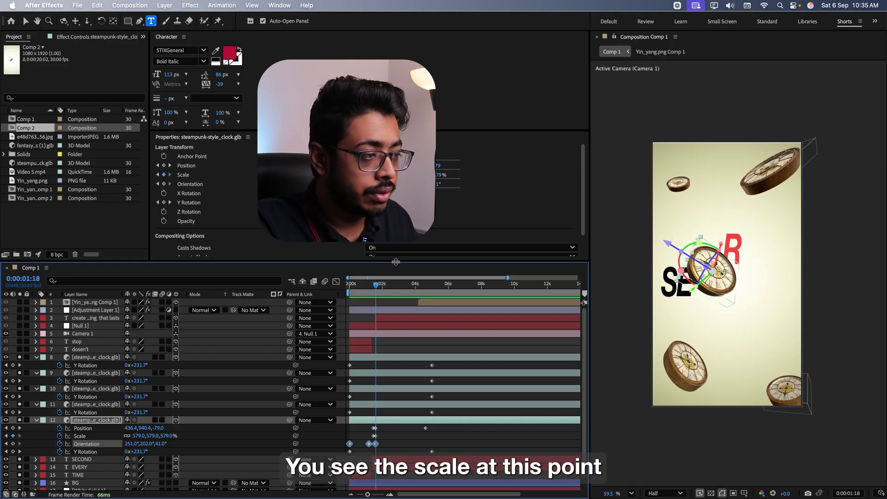
pyautogui.moveTo(376, 288); pyautogui.dragTo(376, 288)
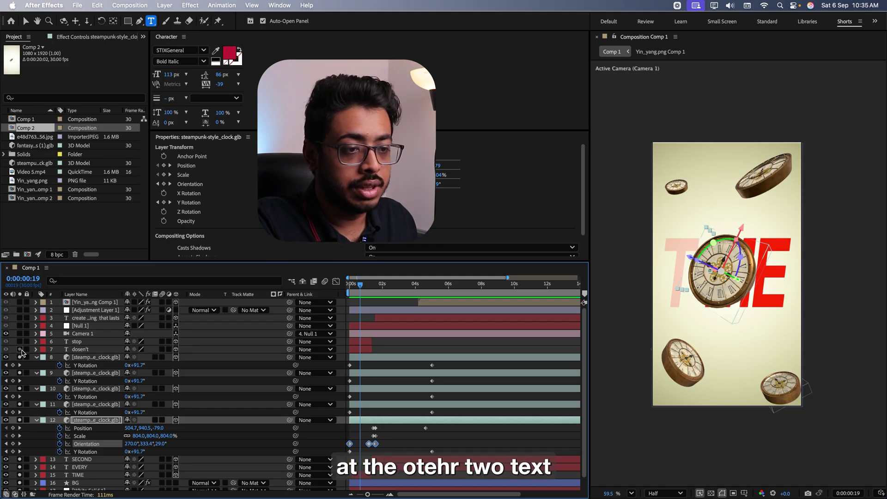
# Solo the "dosen't" and "stop" text layers too and preview their entrance together with TIME
pyautogui.click(20, 350)
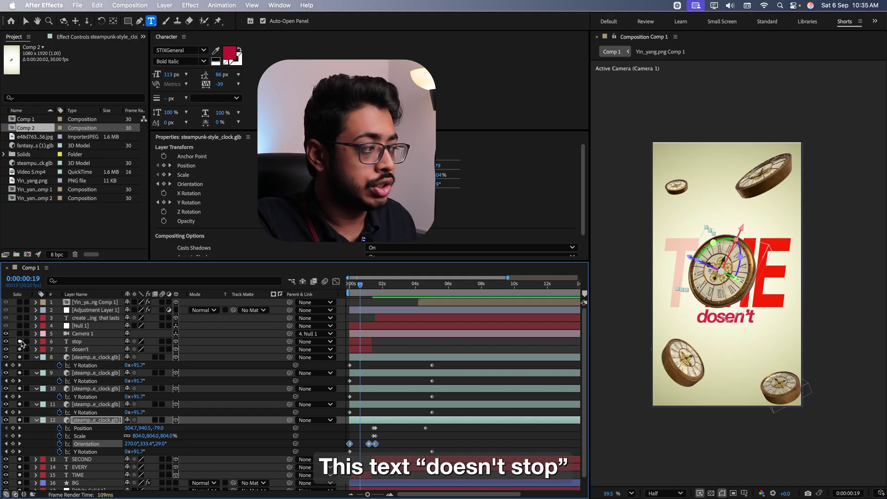
pyautogui.click(357, 292)
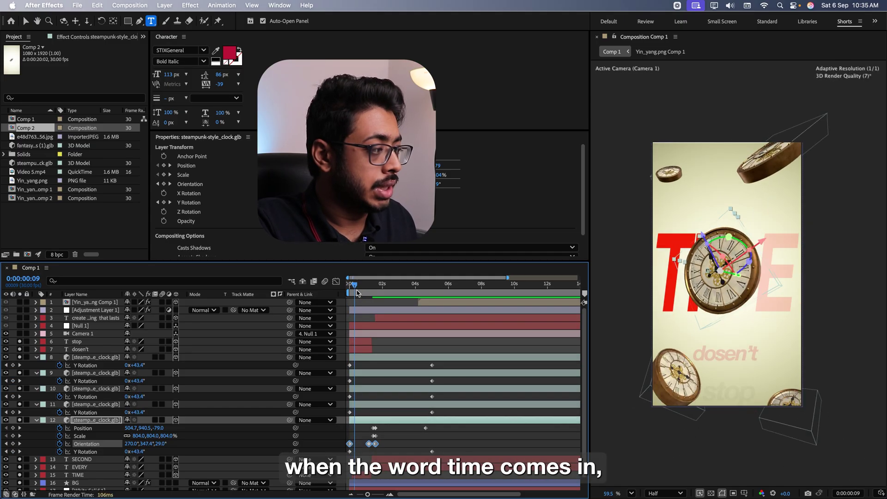
pyautogui.press('space')
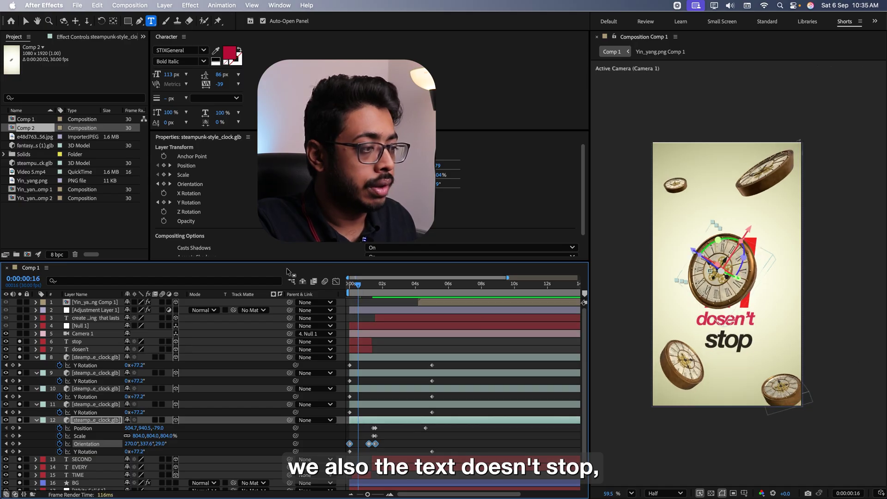
# Add a text layer reading "dosen't" below "stop" and give it a text animator with Position and Opacity
pyautogui.click(727, 361)
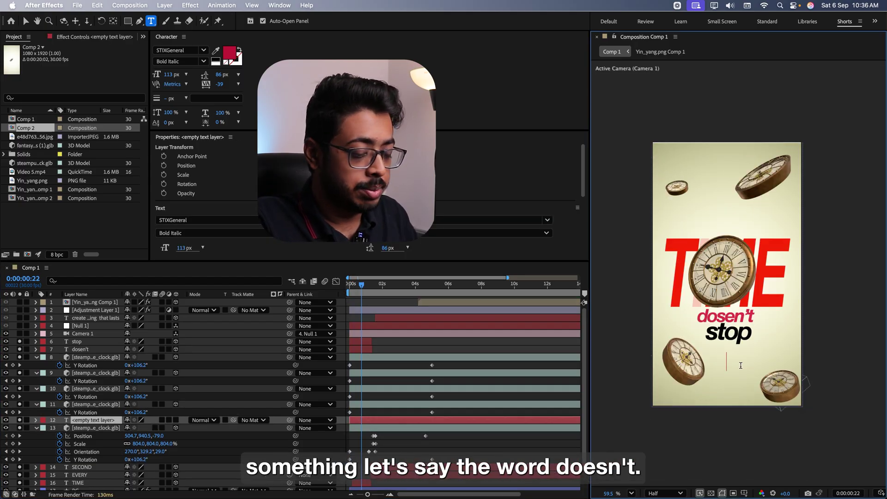
pyautogui.write("dosent't")
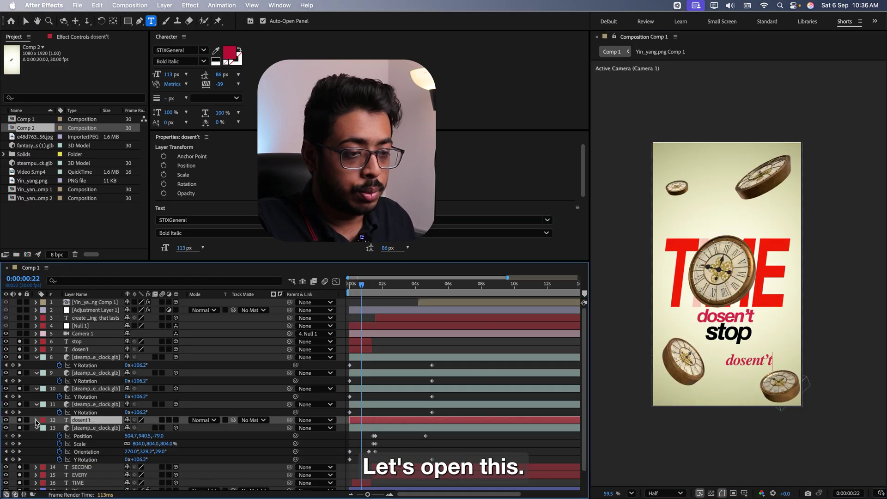
pyautogui.click(36, 421)
pyautogui.click(182, 428)
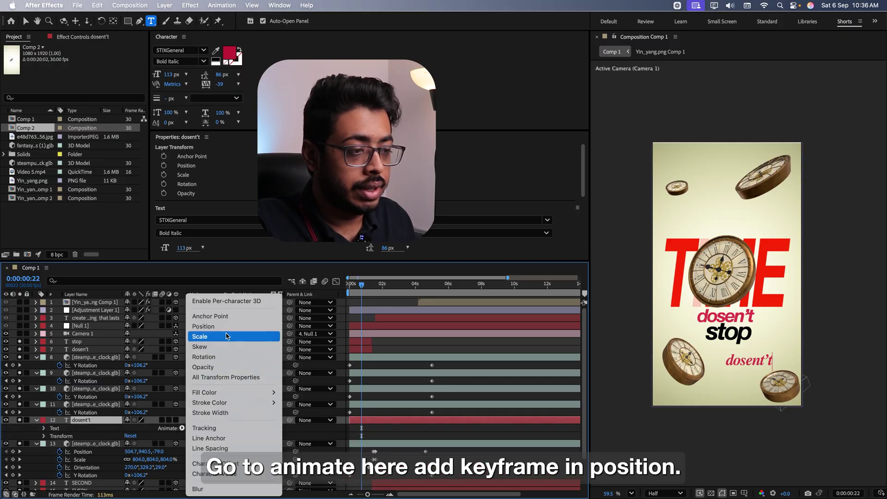
pyautogui.click(204, 326)
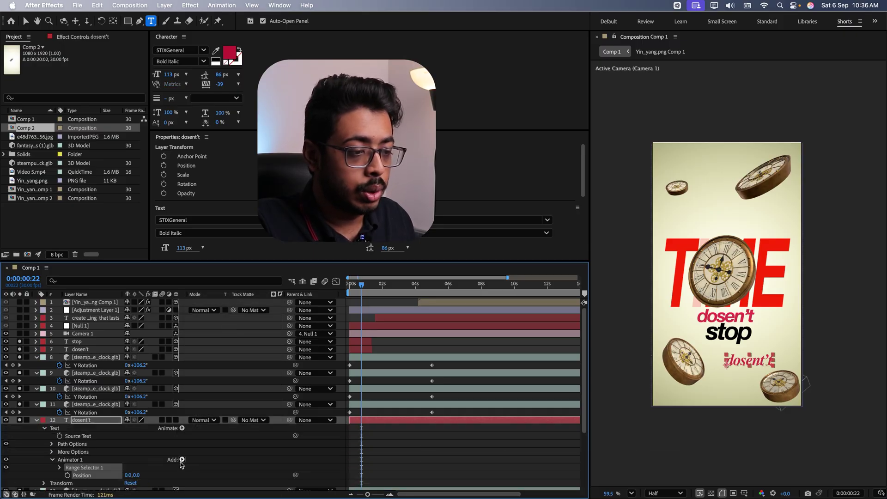
pyautogui.click(182, 459)
pyautogui.moveTo(198, 459)
pyautogui.click(253, 370)
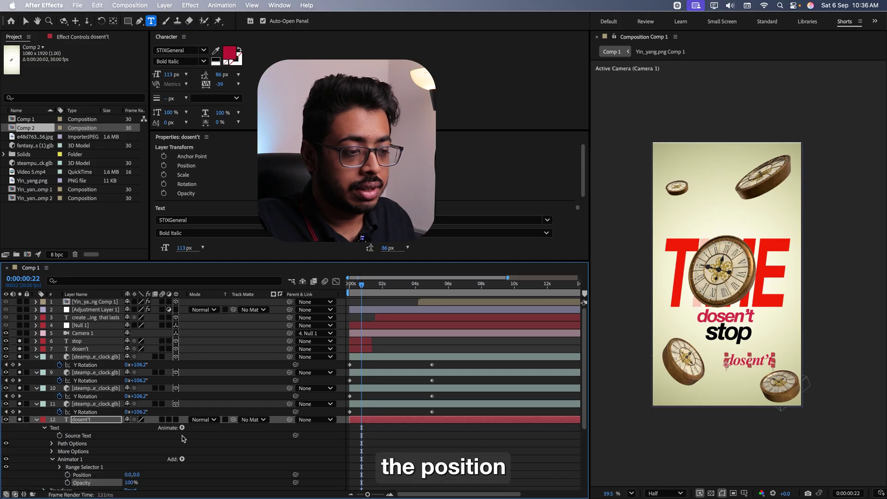
# Set the new text animator's Position to 0.0, 63.0 and its Opacity to 0%
pyautogui.scroll(-1, 185, 416)
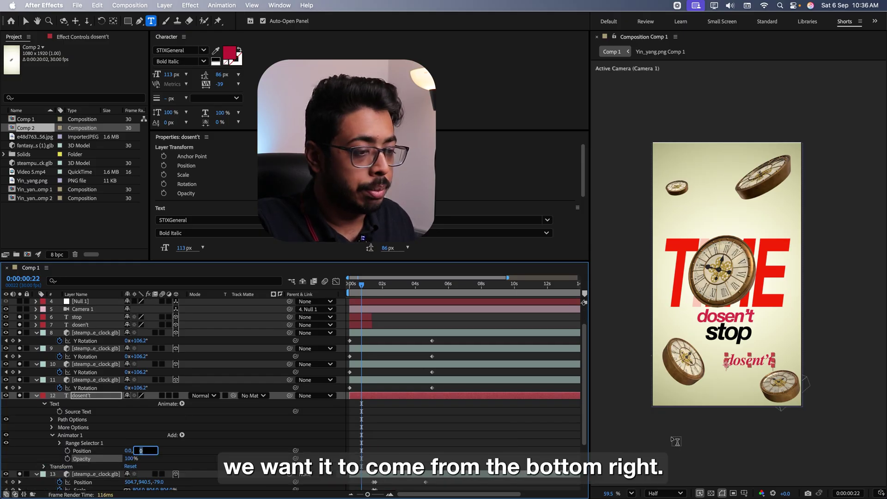
pyautogui.click(194, 453)
pyautogui.moveTo(135, 452); pyautogui.dragTo(165, 455)
pyautogui.click(130, 459)
pyautogui.write('0')
pyautogui.press('Return')
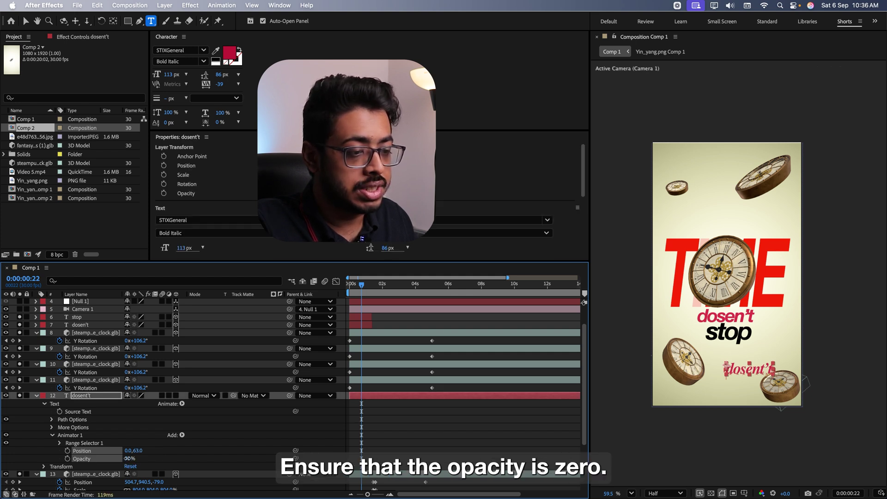
# Base the new text's Range Selector 1 on Words in its advanced settings
pyautogui.click(60, 443)
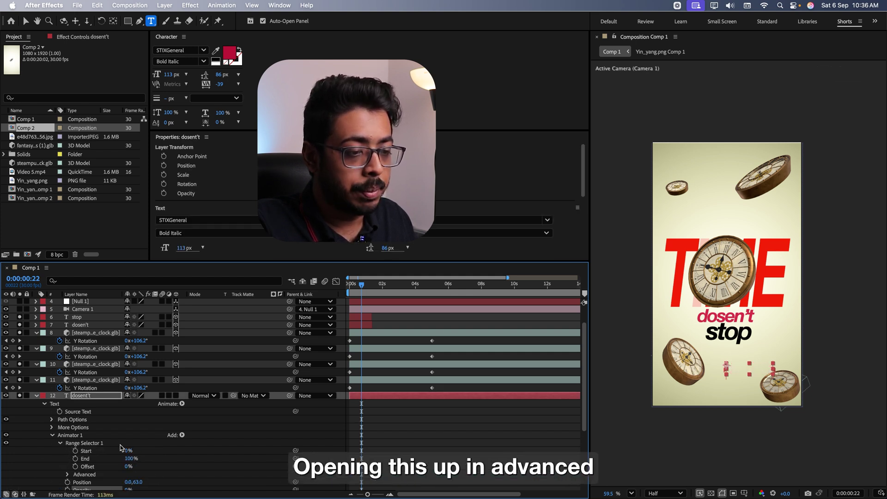
pyautogui.scroll(-4, 92, 439)
pyautogui.click(68, 430)
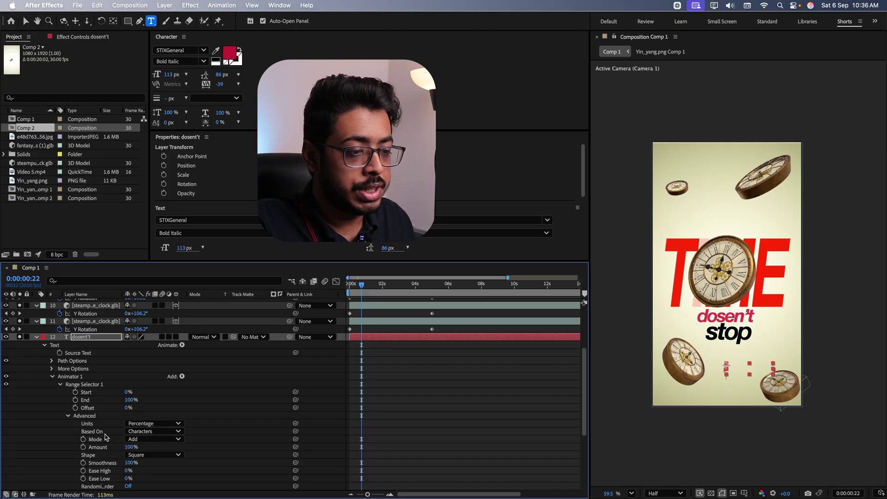
pyautogui.click(153, 435)
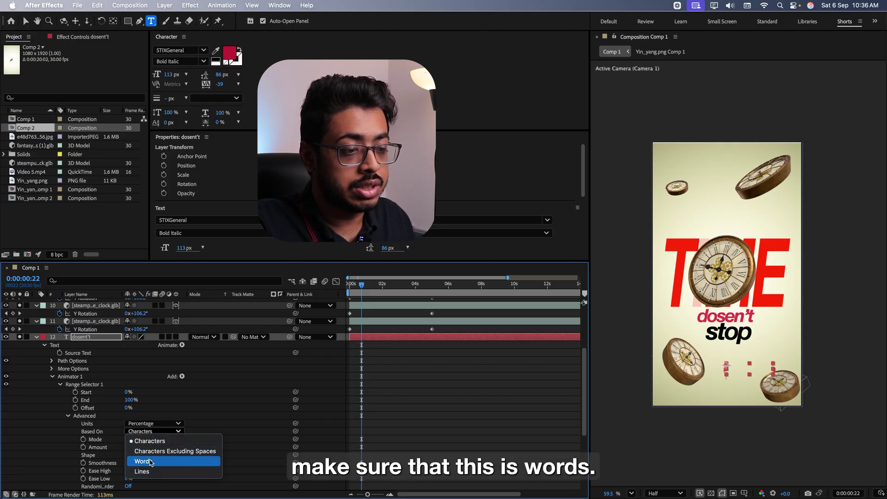
pyautogui.click(150, 463)
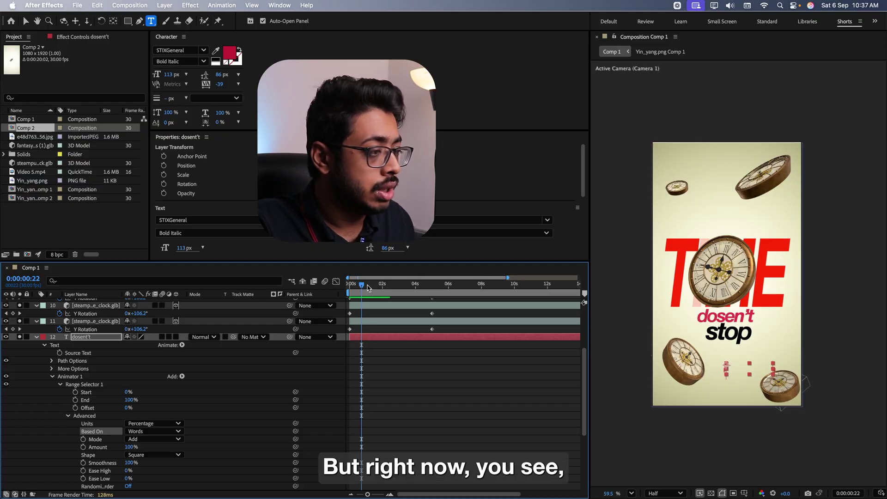
# Keyframe the range selector's Offset at 0% on 0:00:00:24 and 100% on 0:00:01:26, and preview the word's reveal
pyautogui.moveTo(367, 285)
pyautogui.mouseDown()
pyautogui.moveTo(352, 287)
pyautogui.moveTo(363, 287)
pyautogui.mouseUp()
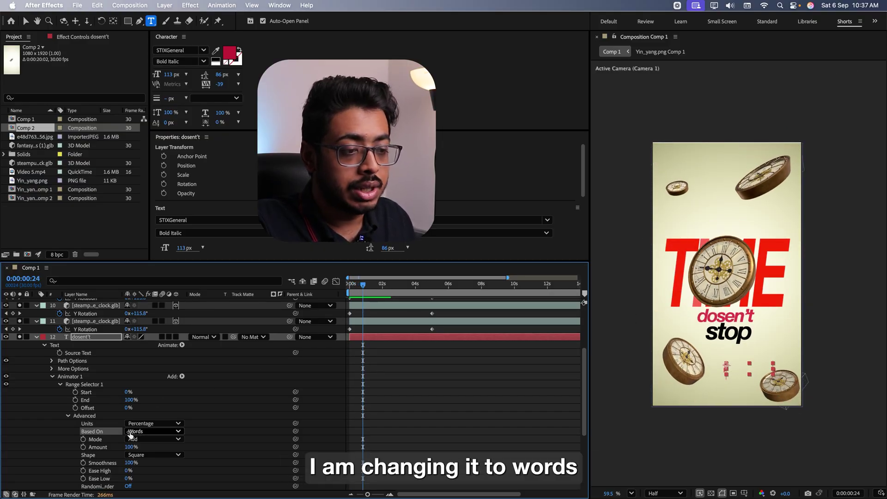
pyautogui.click(68, 416)
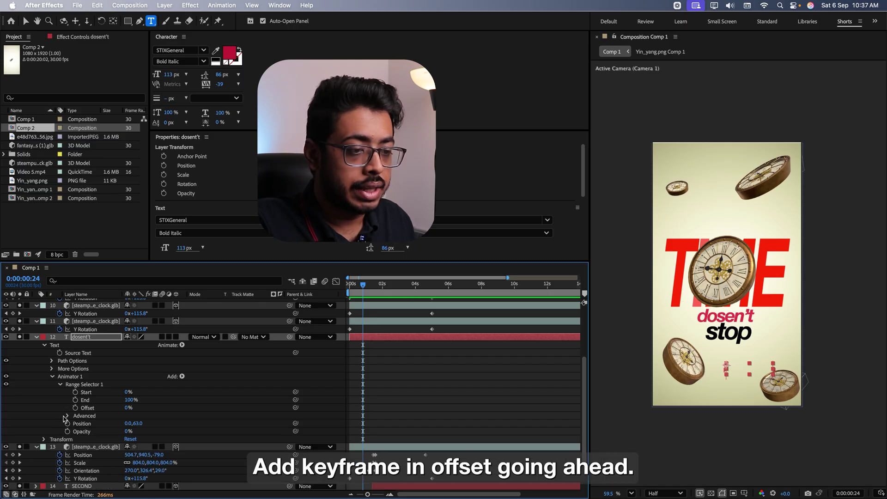
pyautogui.click(76, 408)
pyautogui.moveTo(367, 286); pyautogui.dragTo(384, 287)
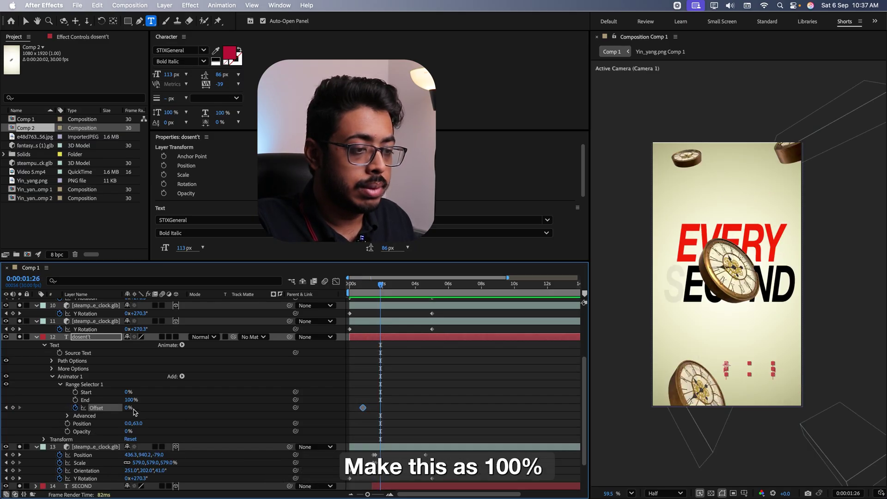
pyautogui.moveTo(137, 407); pyautogui.dragTo(229, 408)
pyautogui.press('space')
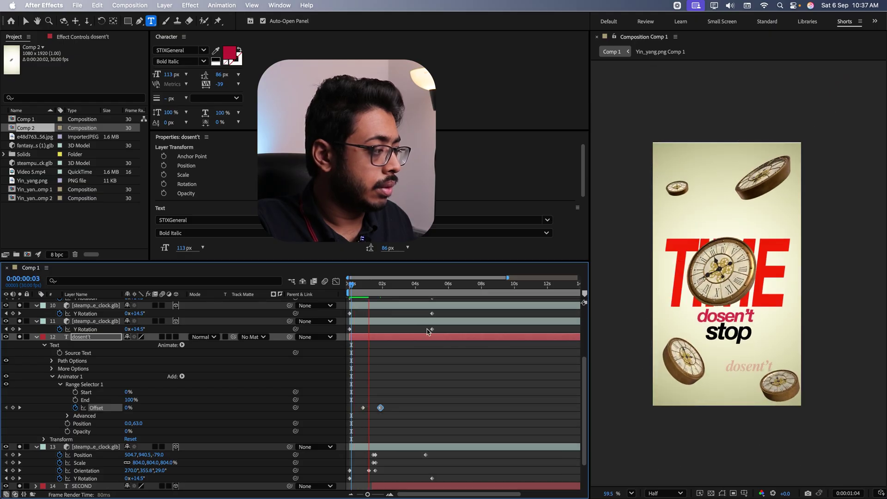
pyautogui.click(394, 413)
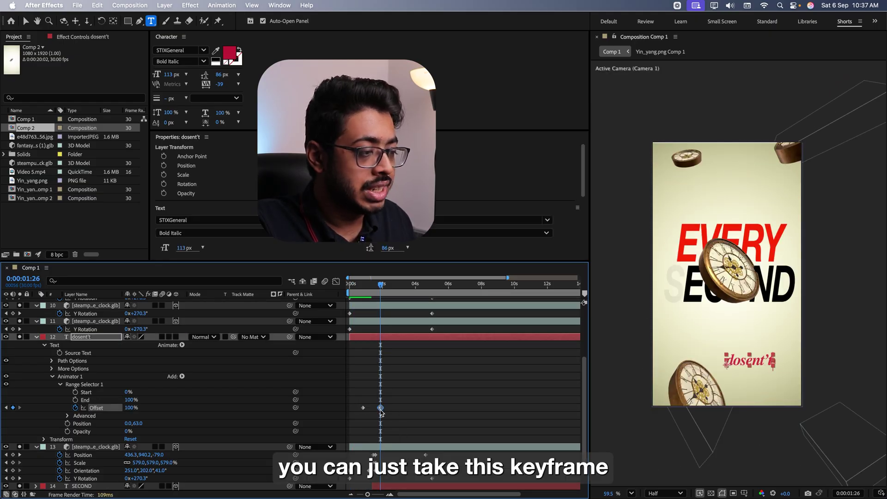
# Move the 100% Offset keyframe closer to the 0% one, apply Easy Ease to both, and preview the faster reveal
pyautogui.moveTo(381, 409); pyautogui.dragTo(357, 418)
pyautogui.click(378, 404)
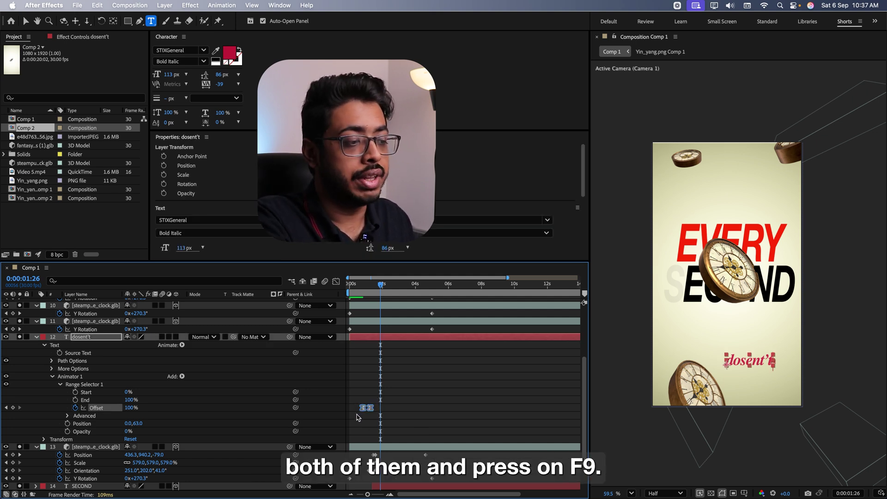
pyautogui.press('space')
pyautogui.press('space')
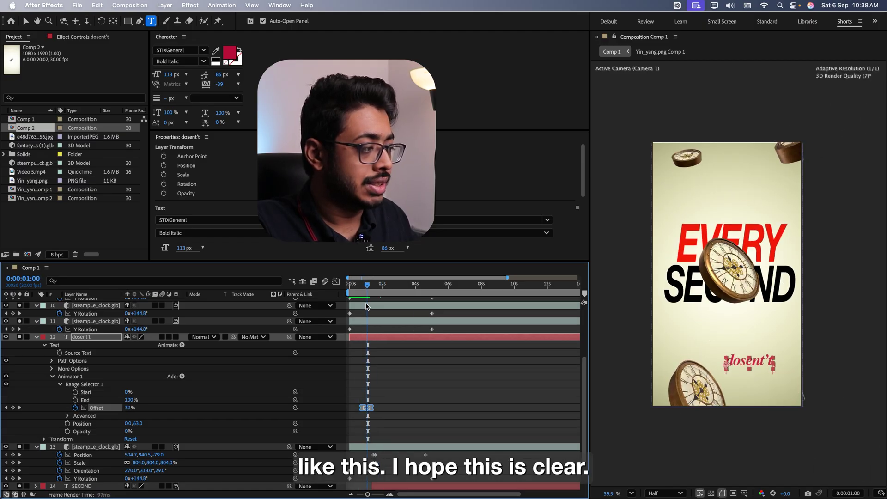
# Delete the demonstration "dosen't" text layer lying between the clock model layers
pyautogui.press('Delete')
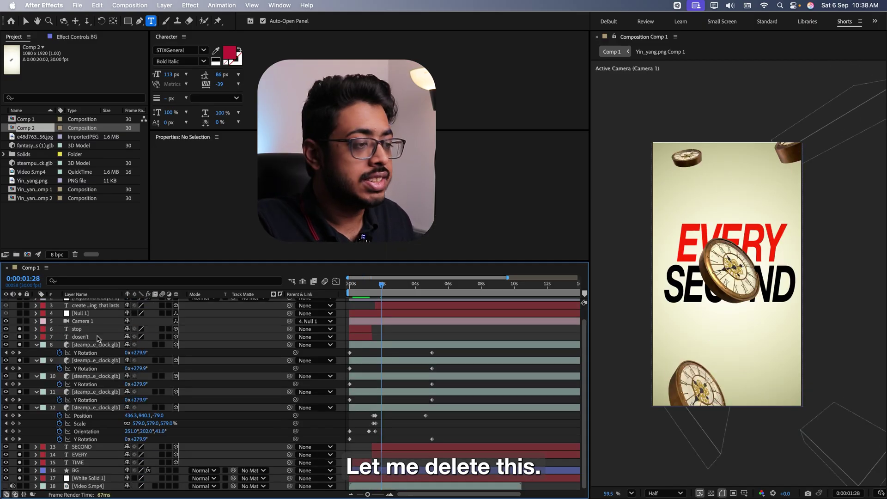
pyautogui.scroll(5, 84, 345)
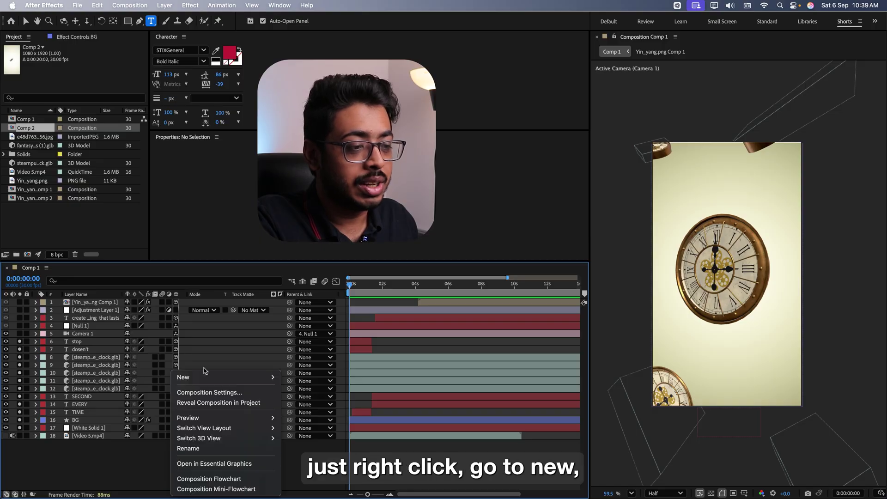
# Try to add a new camera with the 35mm preset to the composition
pyautogui.moveTo(212, 376)
pyautogui.click(294, 422)
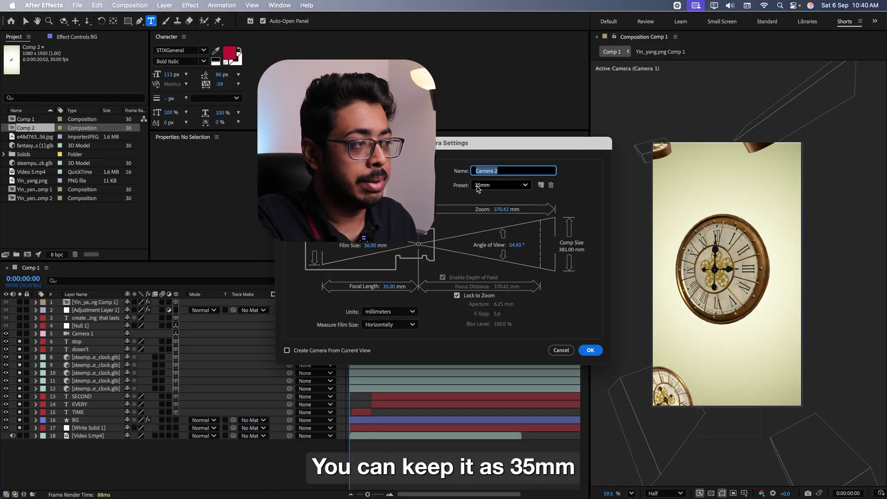
pyautogui.click(591, 350)
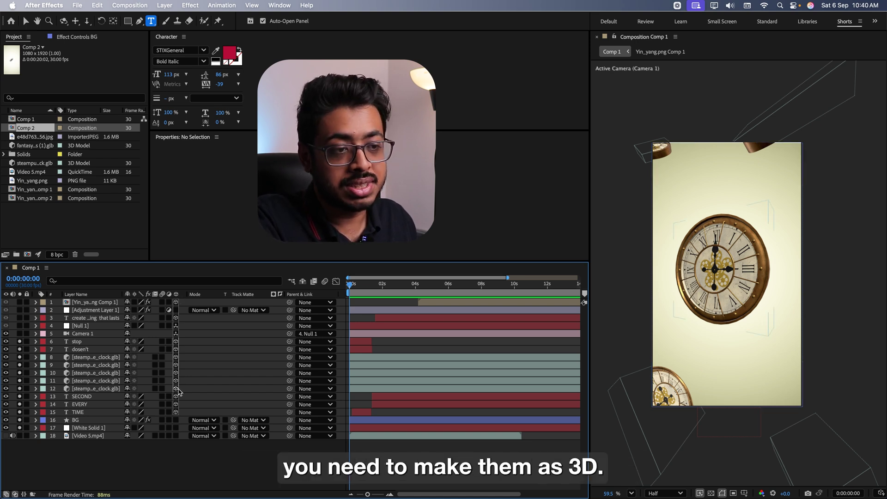
pyautogui.click(83, 326)
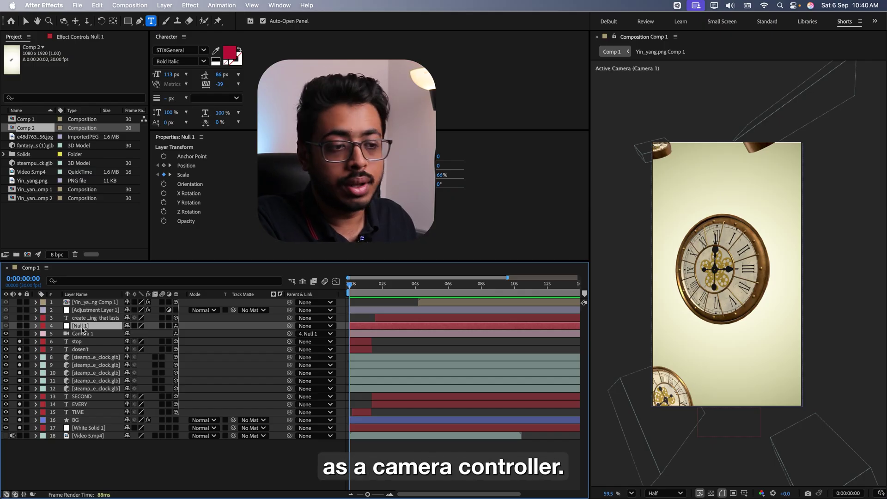
pyautogui.rightClick(117, 443)
pyautogui.moveTo(189, 378)
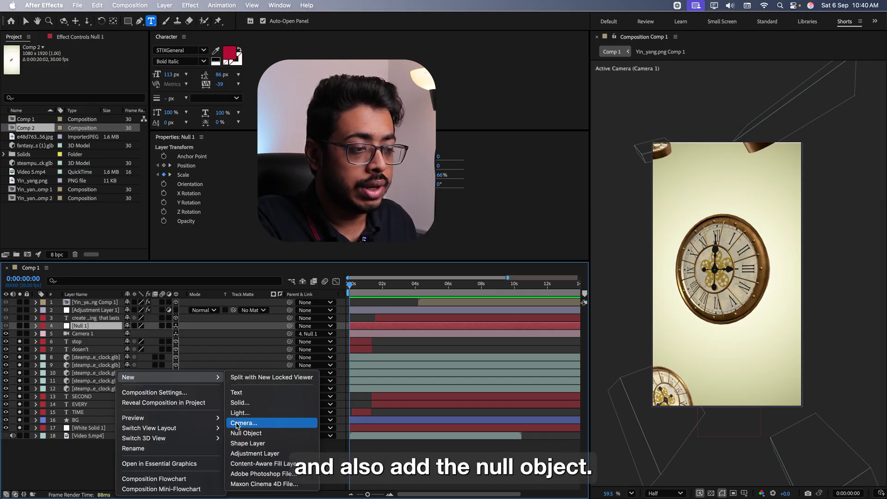
pyautogui.click(82, 470)
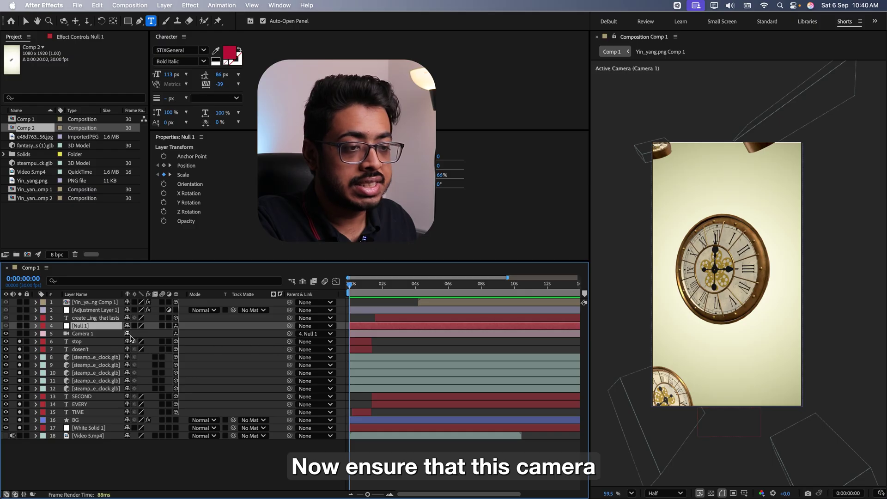
# Reveal the Position and Scale keyframes of Null 1, the parent of Camera 1, for closer inspection
pyautogui.click(82, 334)
pyautogui.click(92, 328)
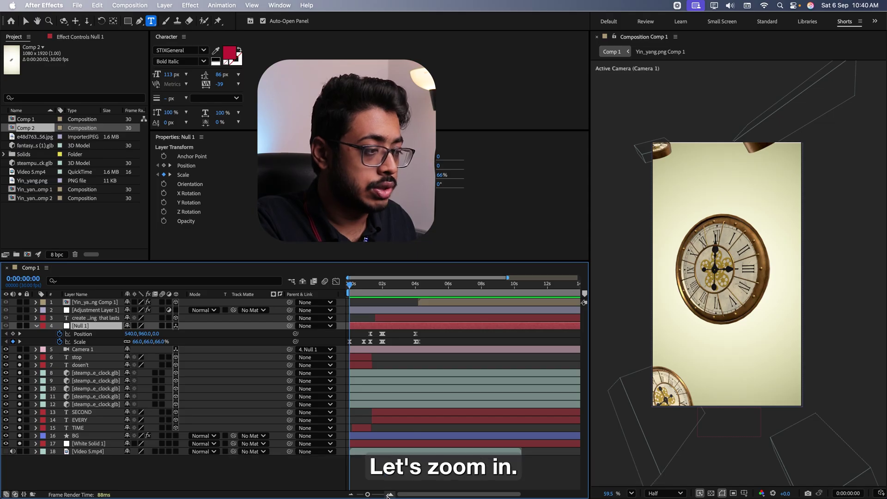
pyautogui.click(390, 494)
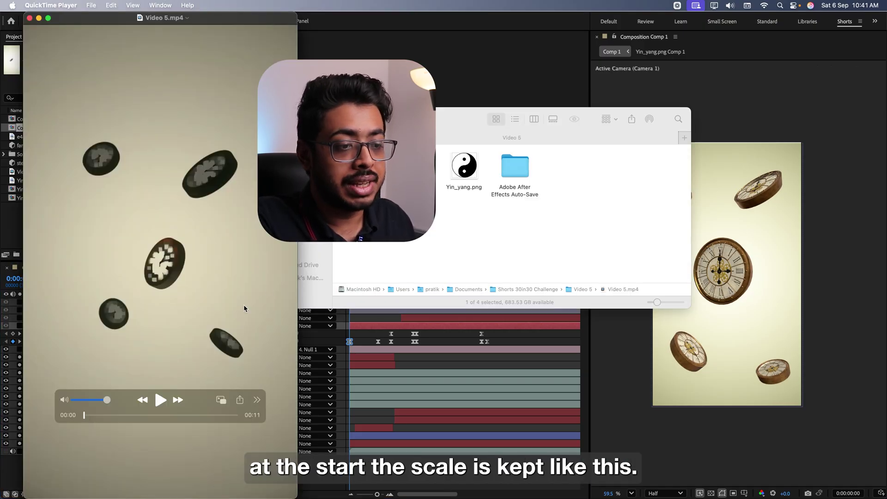
# Scrub the opening of the reference Video 5.mp4 in QuickTime Player to check its camera scale, and return to After Effects
pyautogui.moveTo(84, 413); pyautogui.dragTo(106, 416)
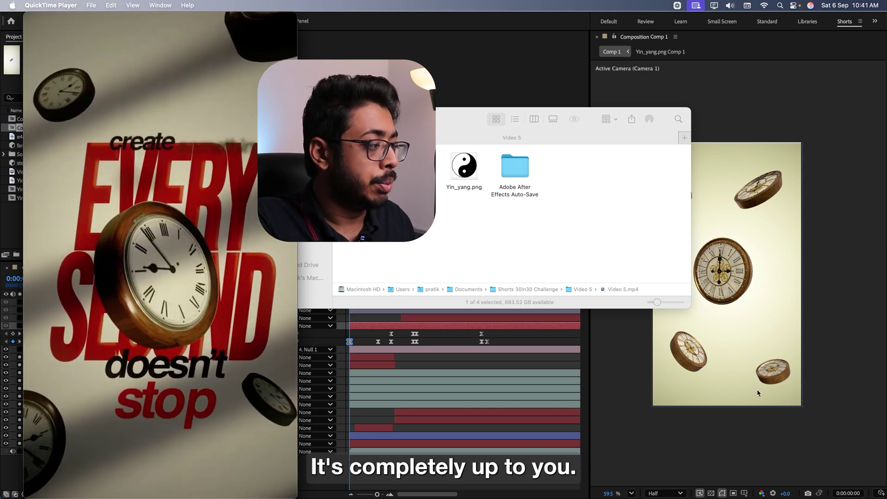
pyautogui.click(758, 393)
# Set Null 1's Scale at 0:00:00:00 to 70% and preview the opening camera zoom
pyautogui.click(377, 284)
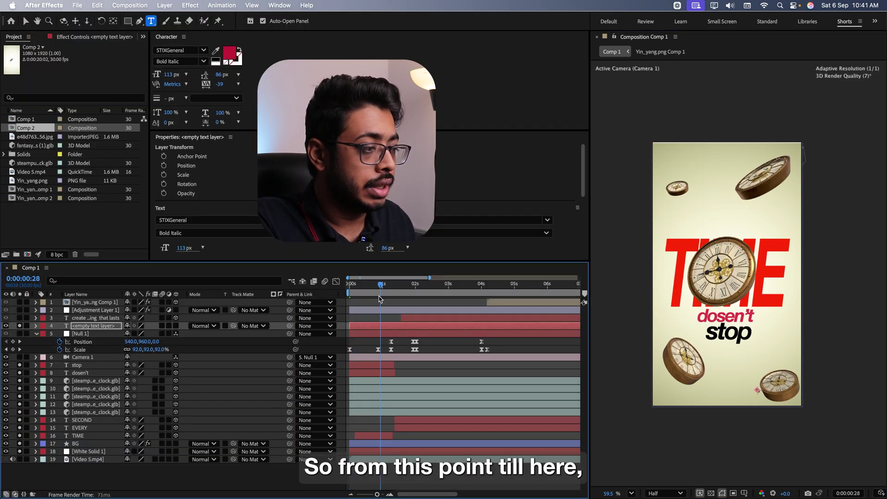
pyautogui.moveTo(376, 300); pyautogui.dragTo(350, 301)
pyautogui.moveTo(138, 349); pyautogui.dragTo(138, 352)
pyautogui.moveTo(350, 290)
pyautogui.mouseDown()
pyautogui.moveTo(383, 292)
pyautogui.moveTo(349, 300)
pyautogui.moveTo(365, 304)
pyautogui.moveTo(350, 299)
pyautogui.moveTo(381, 291)
pyautogui.moveTo(350, 291)
pyautogui.mouseUp()
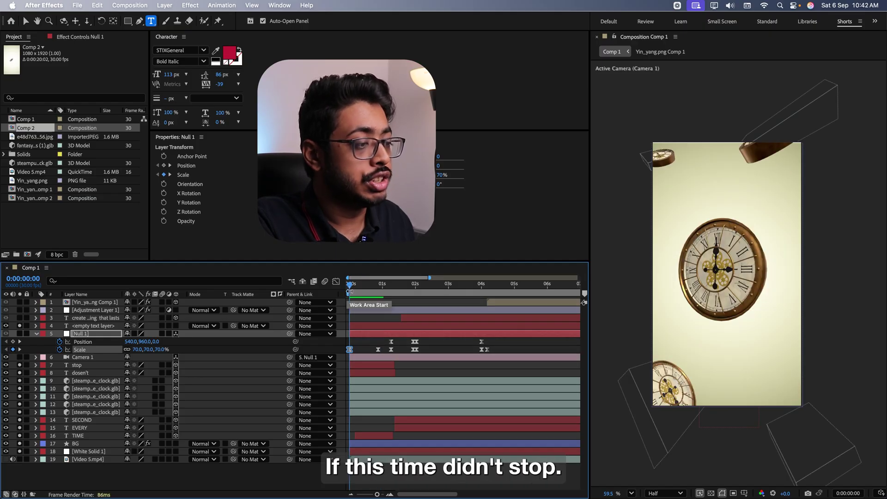
pyautogui.press('space')
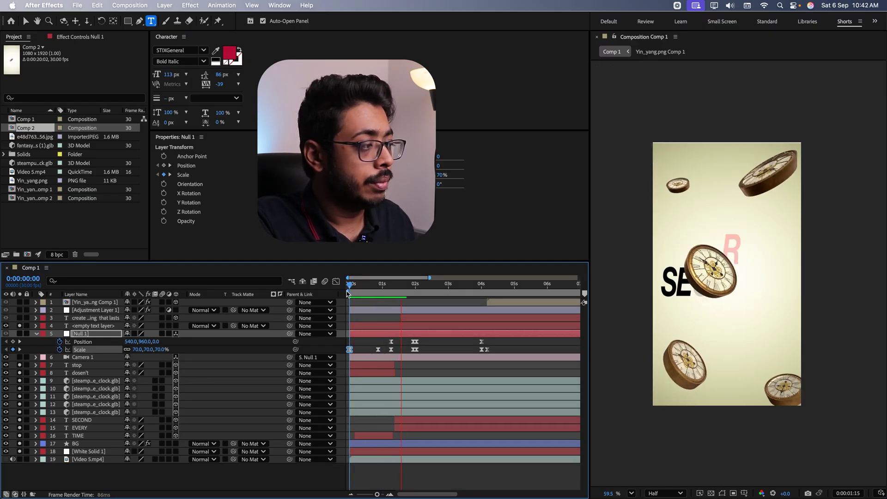
# Scrub and play from about 0:00:01:08 to 0:00:03:15 to examine how Null 1's Position and Scale keyframes move the camera
pyautogui.moveTo(349, 293); pyautogui.dragTo(393, 297)
pyautogui.click(392, 289)
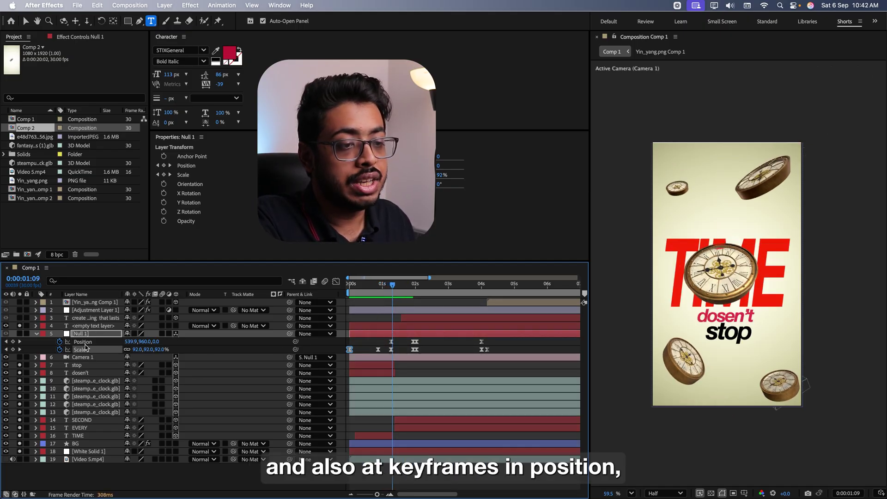
pyautogui.click(391, 287)
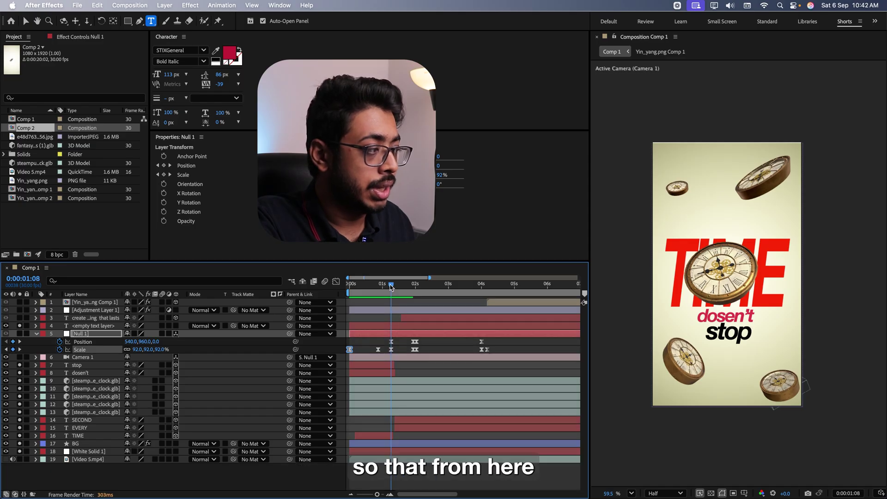
pyautogui.press('space')
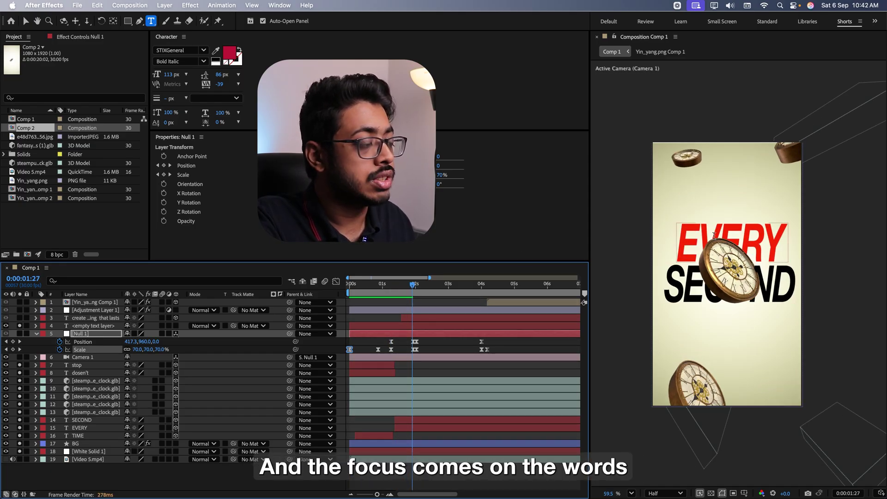
pyautogui.click(419, 285)
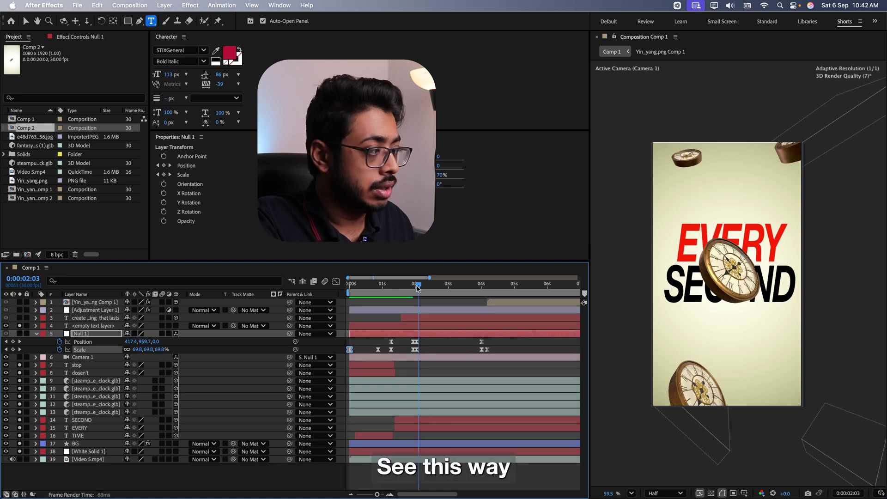
pyautogui.moveTo(420, 288); pyautogui.dragTo(465, 298)
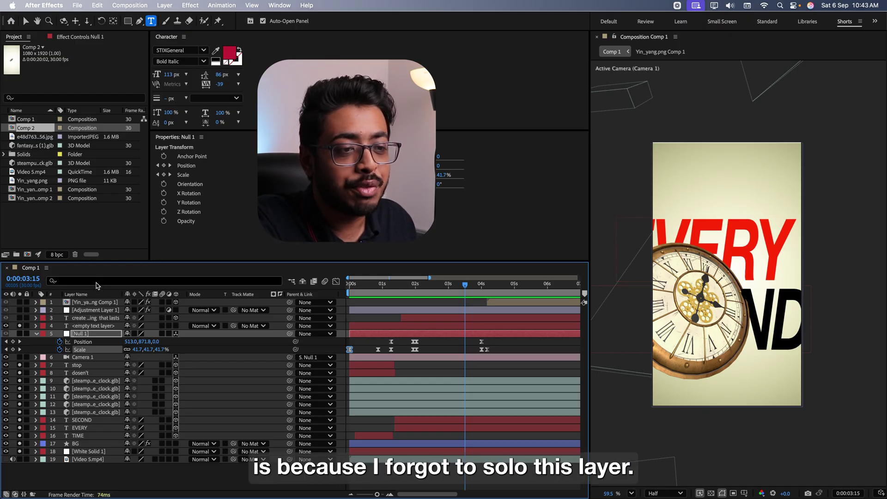
# Solo the "create something that lasts" text layer and preview its reveal from 0:00:01:08
pyautogui.click(20, 318)
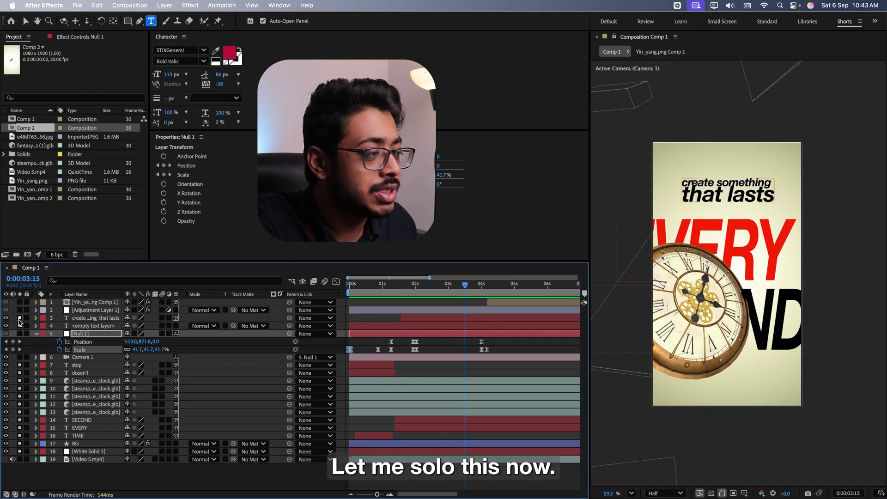
pyautogui.click(396, 298)
pyautogui.moveTo(396, 299); pyautogui.dragTo(473, 301)
pyautogui.click(390, 287)
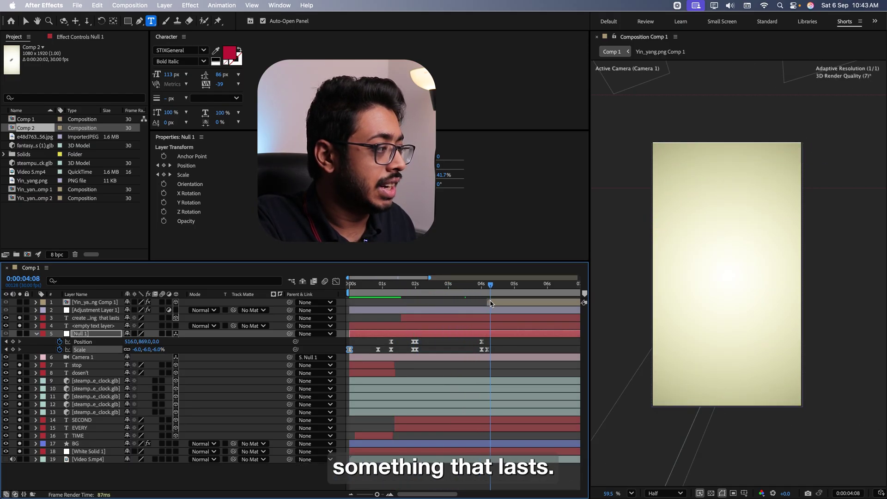
pyautogui.press('space')
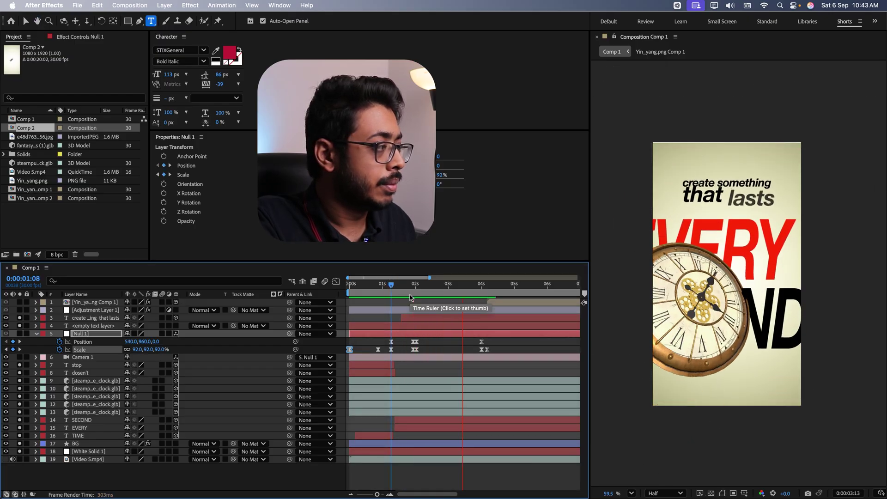
# Scrub between 0:00:04:01 and 0:00:04:05 to examine Null 1's closing Scale animation
pyautogui.click(480, 290)
pyautogui.moveTo(481, 290); pyautogui.dragTo(488, 295)
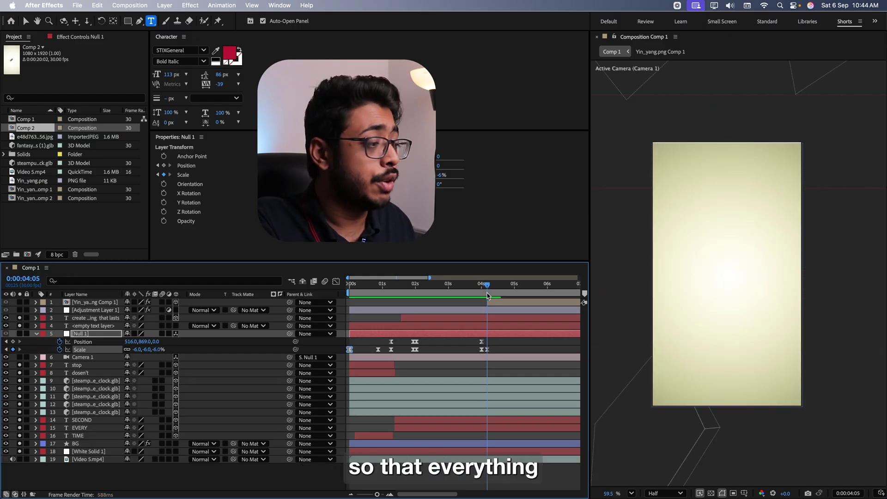
pyautogui.click(462, 296)
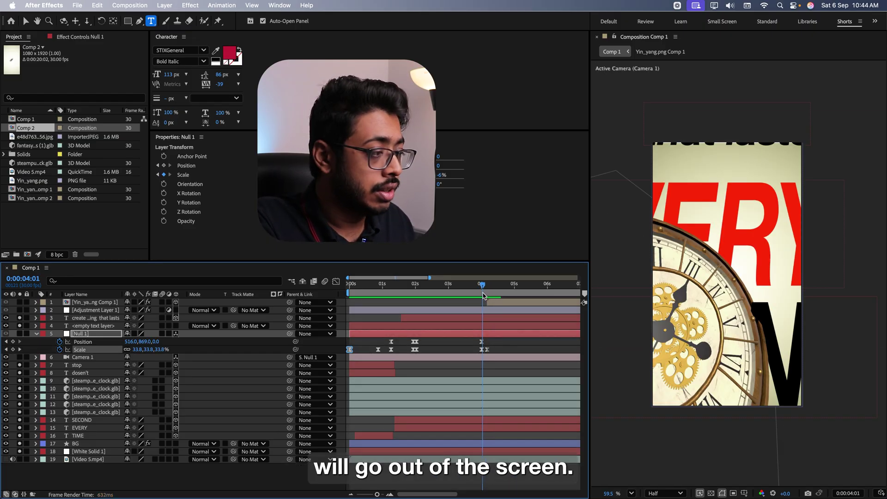
# Expand the Text properties of the "create something that lasts" layer to examine its text animator
pyautogui.click(753, 201)
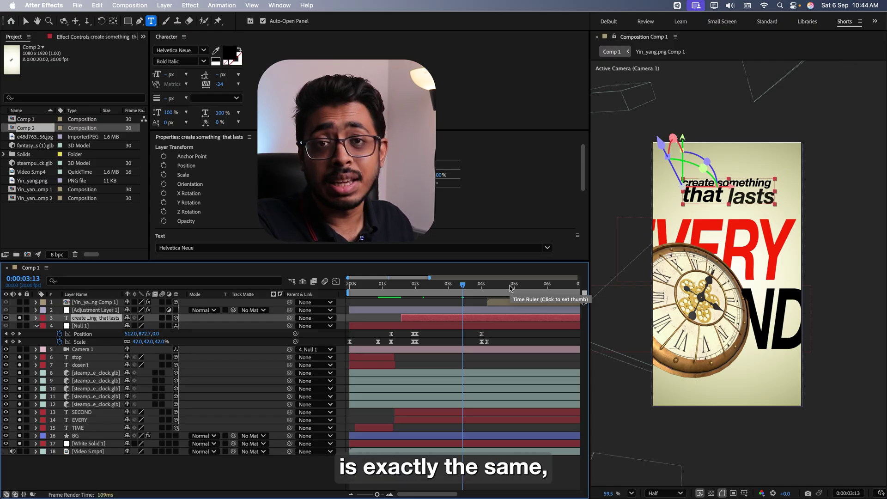
pyautogui.click(36, 318)
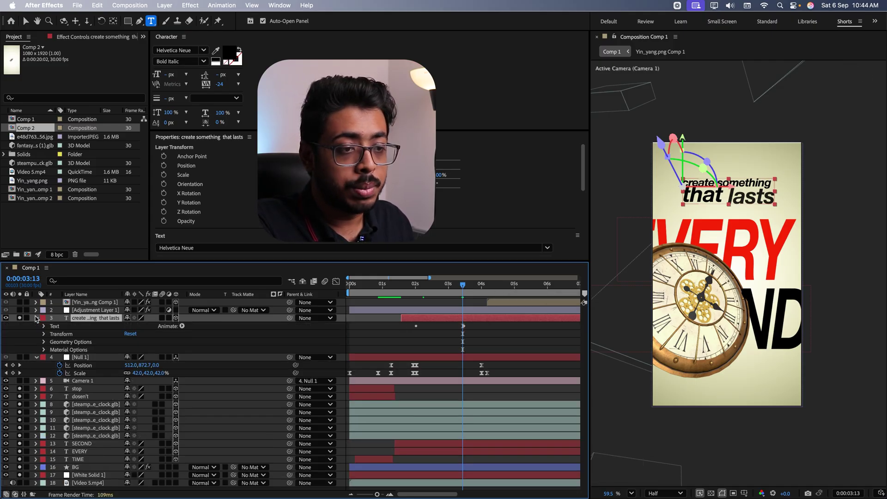
pyautogui.click(44, 326)
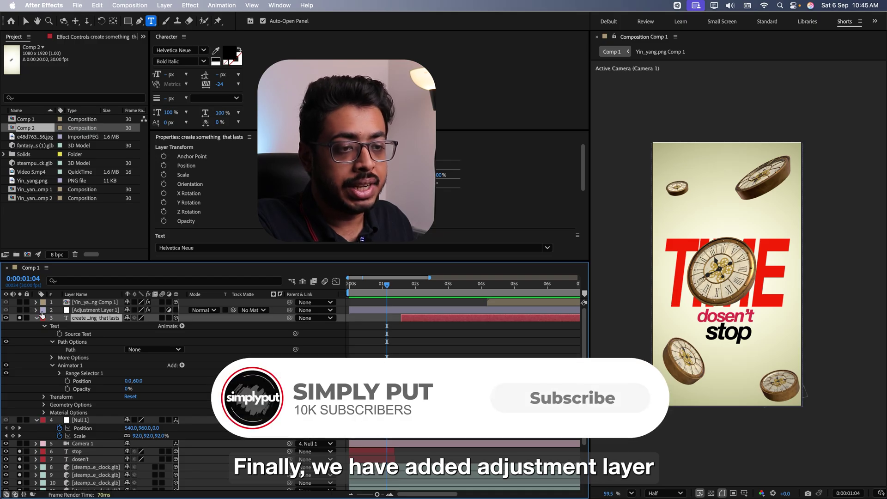
# Solo Adjustment Layer 1, reveal its Gaussian Blur Blurriness keyframes, and scrub through the text transition up to 0:00:01:26
pyautogui.moveTo(383, 287); pyautogui.dragTo(387, 287)
pyautogui.click(96, 312)
pyautogui.press('u')
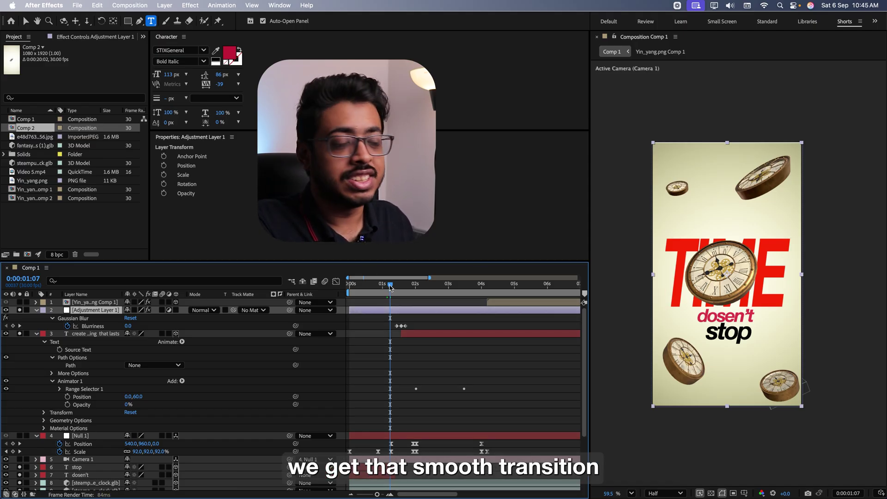
pyautogui.moveTo(391, 287); pyautogui.dragTo(396, 291)
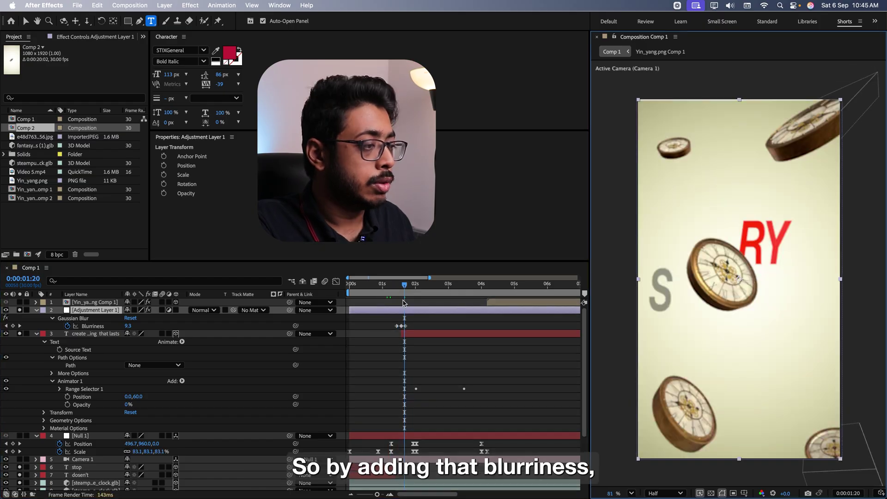
pyautogui.moveTo(397, 290); pyautogui.dragTo(411, 289)
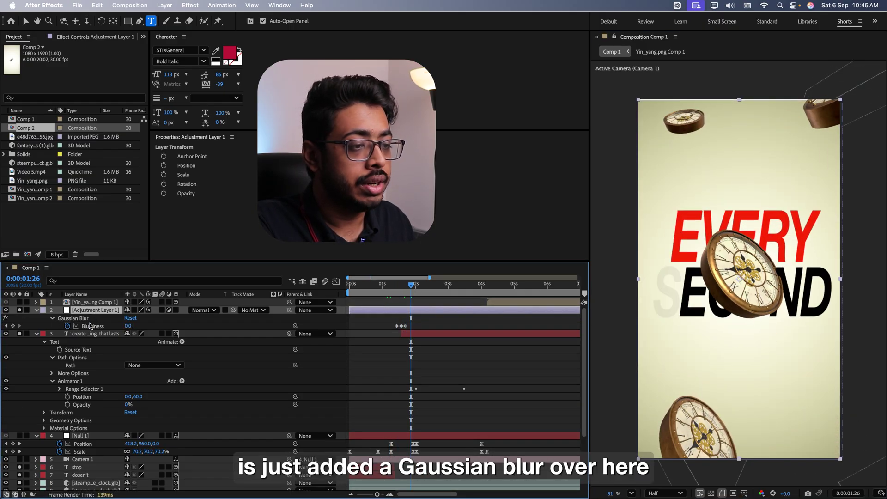
# Show Adjustment Layer 1's Gaussian Blur settings and check the Blurriness at each keyframe from 0:00:01:13 onward
pyautogui.click(398, 291)
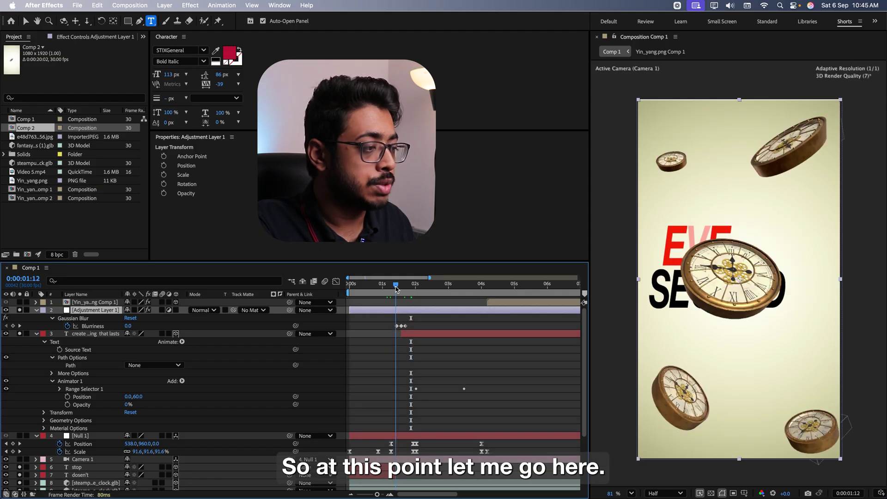
pyautogui.click(112, 45)
pyautogui.click(110, 37)
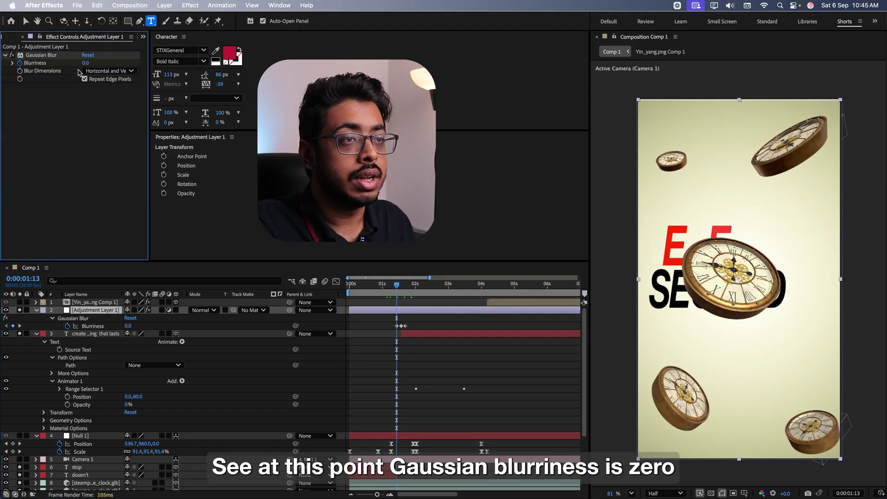
pyautogui.click(402, 290)
pyautogui.click(406, 290)
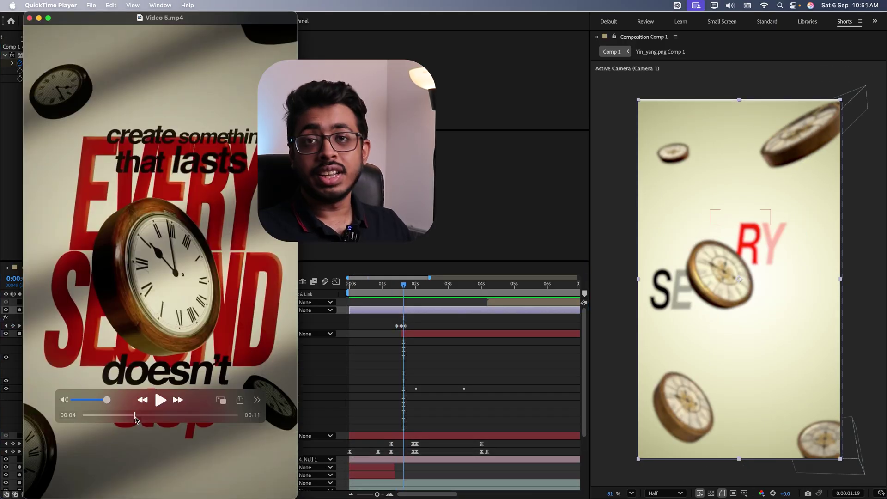
# Switch to the reference Video 5.mp4 in QuickTime Player and scrub from the clock scene to the yin-yang scene
pyautogui.click(136, 415)
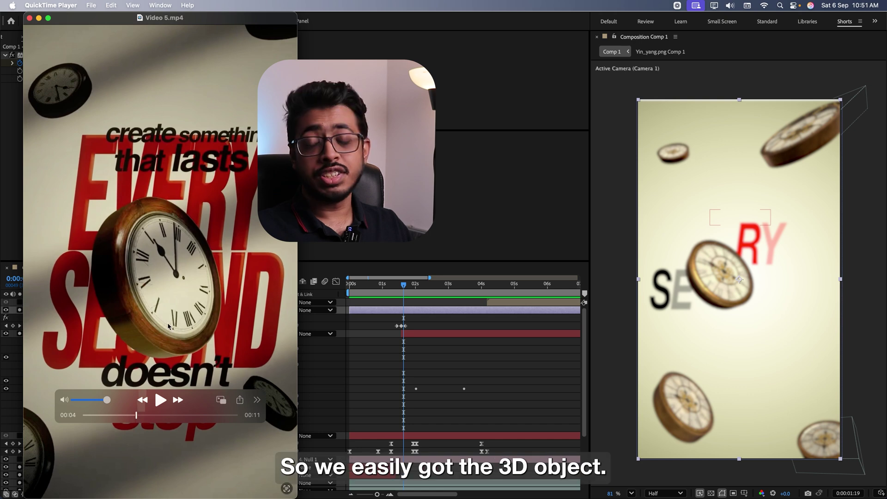
pyautogui.moveTo(137, 415); pyautogui.dragTo(147, 419)
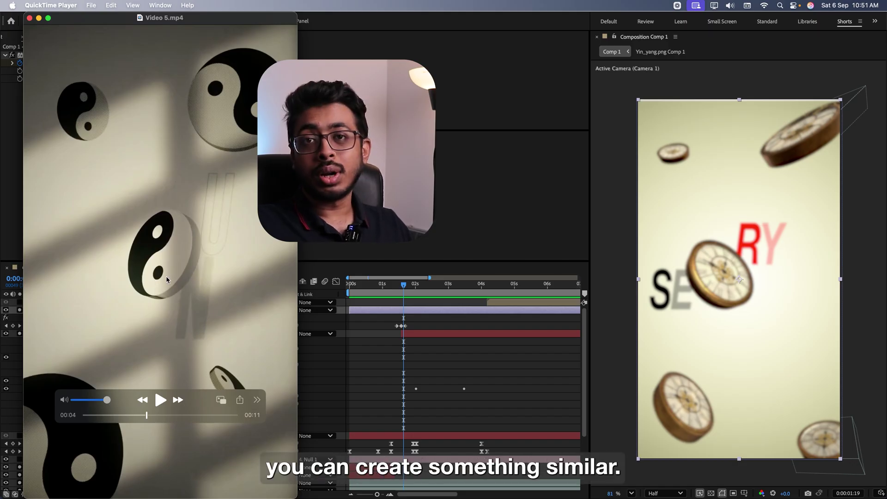
# Switch to After Effects and create a new composition with the default settings from the project items
pyautogui.press('super+Tab')
pyautogui.click(8, 37)
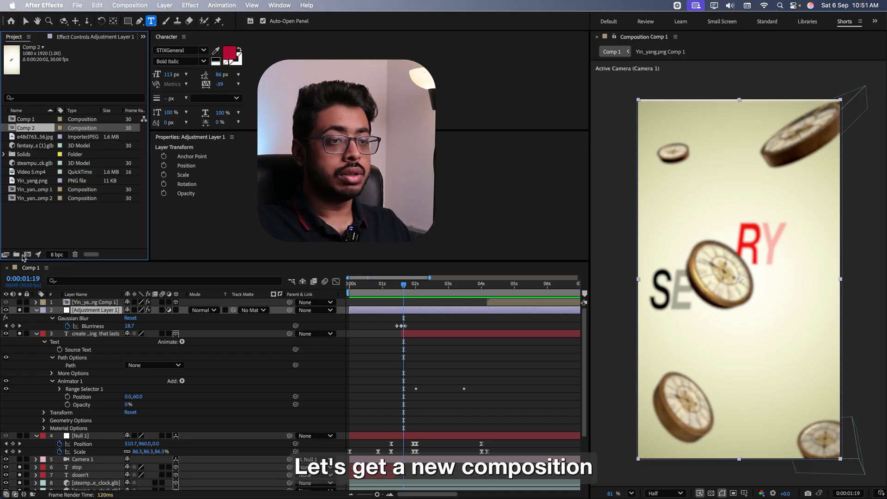
pyautogui.click(26, 255)
pyautogui.press('Return')
# Add Yin_yang.png to the new composition and pre-compose it with all attributes moved into the new composition
pyautogui.click(32, 190)
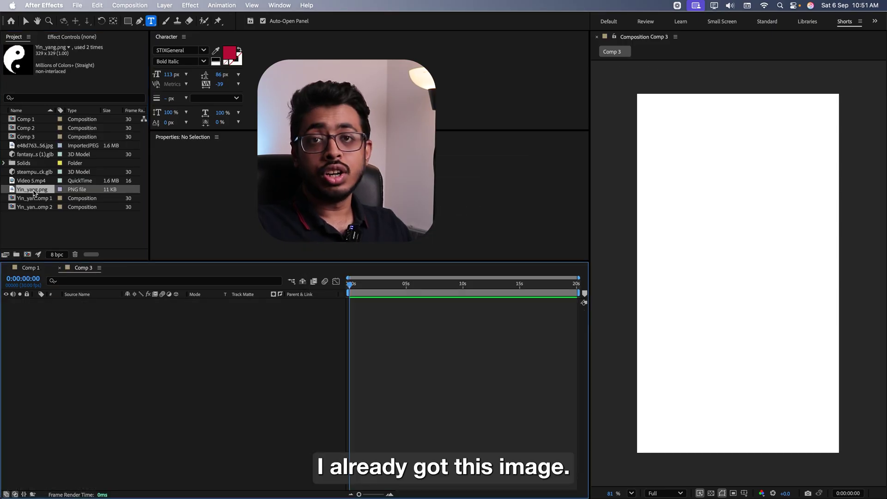
pyautogui.moveTo(33, 193); pyautogui.dragTo(41, 310)
pyautogui.press('super+shift+c')
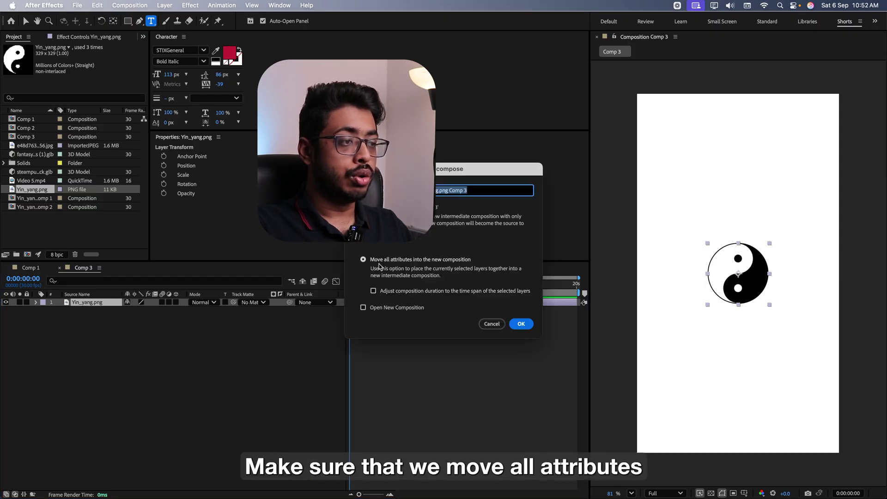
pyautogui.click(522, 326)
pyautogui.press('v')
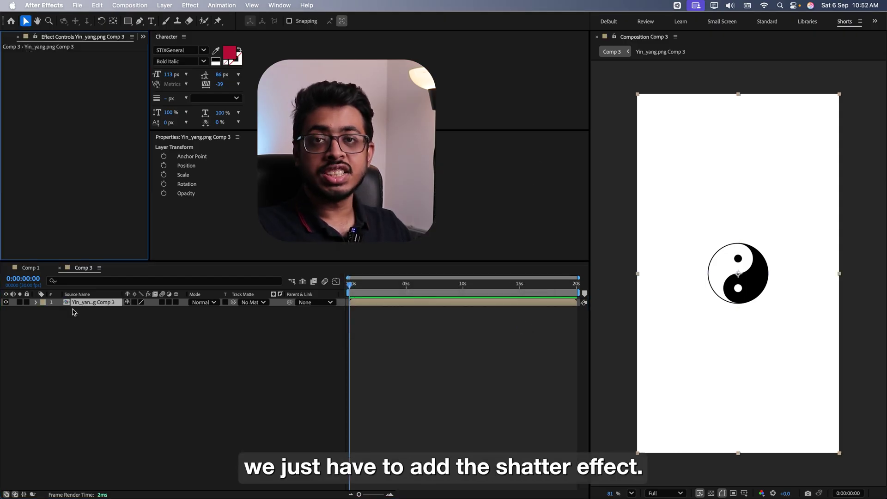
# Apply the Shatter effect to the Yin_yang.png Comp 3 layer and set its View to Rendered
pyautogui.click(78, 304)
pyautogui.hotkey('ctrl', 'space')
pyautogui.write('sha')
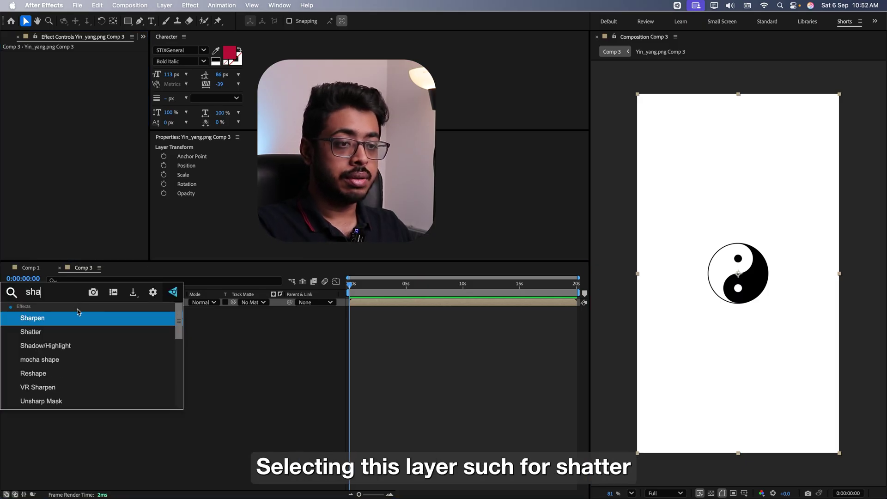
pyautogui.click(76, 331)
pyautogui.click(107, 64)
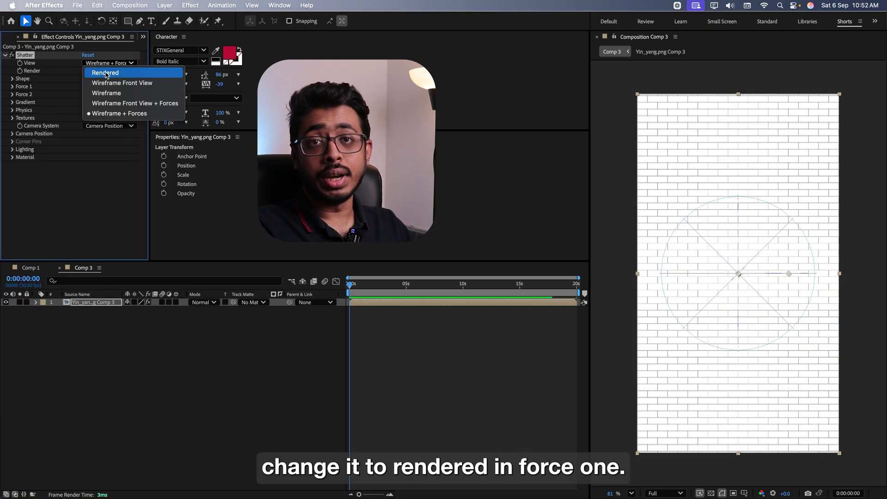
pyautogui.click(106, 73)
# Set Shatter's Depth, Radius and Strength to 0 for both Force 1 and Force 2
pyautogui.click(12, 87)
pyautogui.click(89, 102)
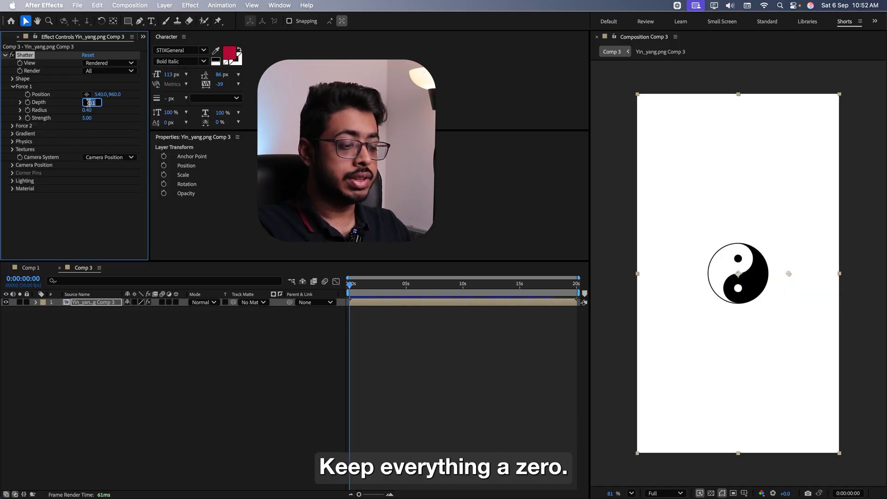
pyautogui.write('0')
pyautogui.press('Tab')
pyautogui.write('0')
pyautogui.press('Tab')
pyautogui.write('0')
pyautogui.press('Return')
pyautogui.click(12, 127)
# Set Shatter's shape Pattern to Custom and use Yin_yang.png Comp 3 as the Custom Shatter Map
pyautogui.click(12, 79)
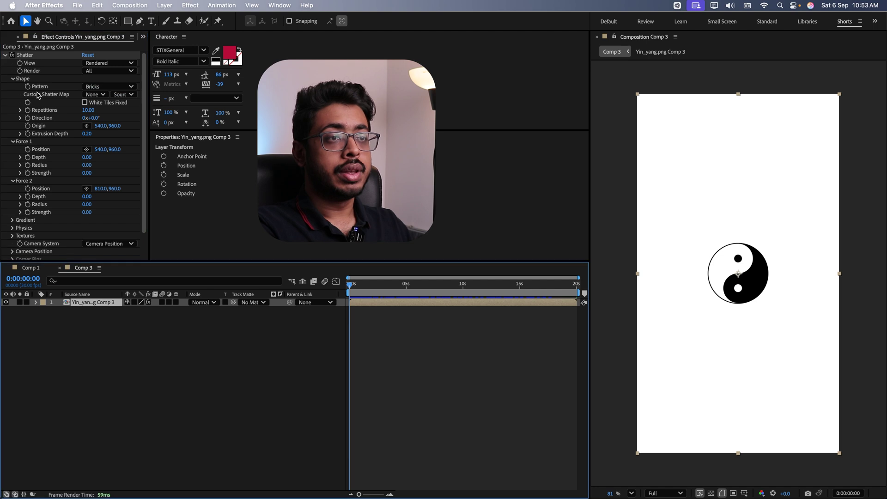
pyautogui.click(108, 86)
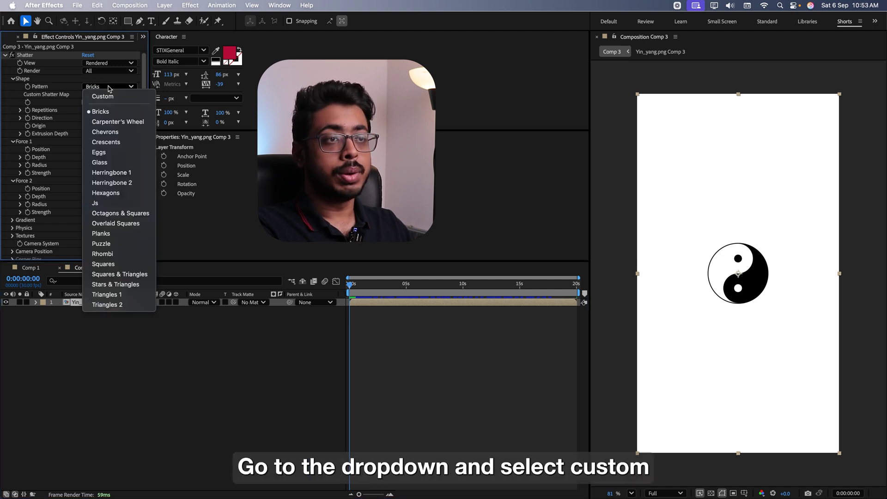
pyautogui.click(104, 96)
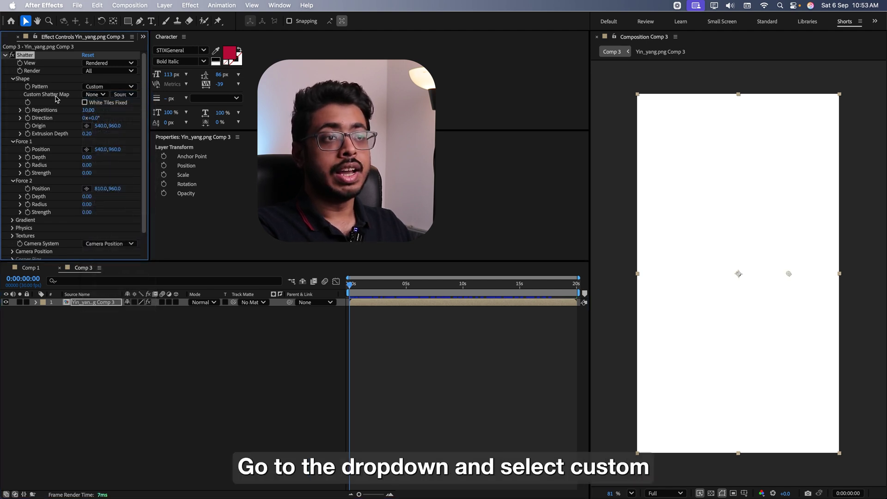
pyautogui.click(95, 94)
pyautogui.click(96, 120)
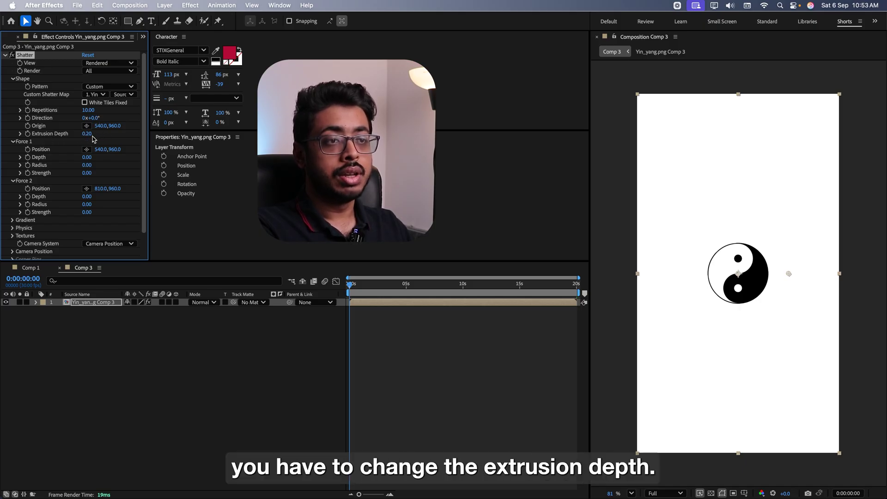
# Turn the Shatter camera's Y Rotation to -64° and set the Extrusion Depth to 0.67, using the reference video as a guide
pyautogui.scroll(-2, 31, 224)
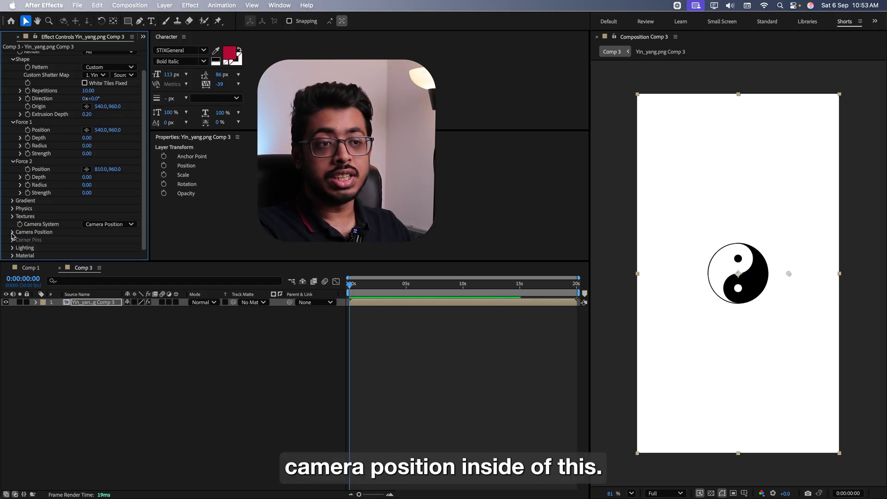
pyautogui.click(12, 232)
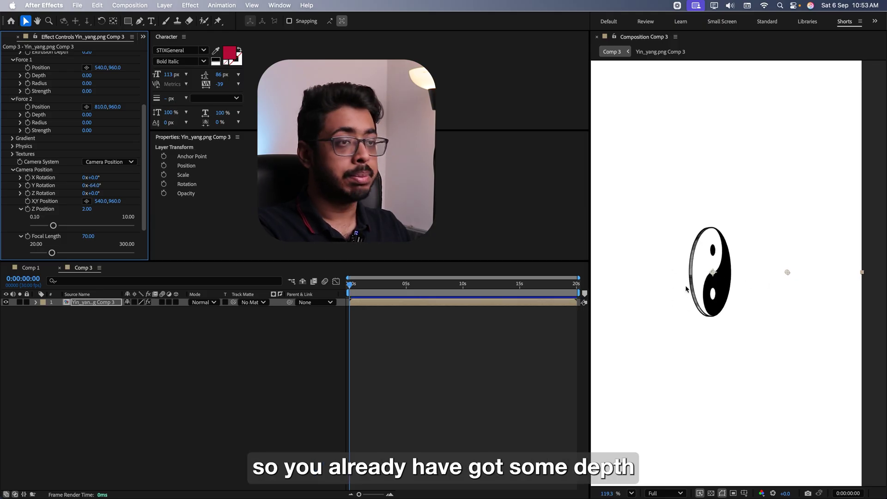
pyautogui.scroll(8, 74, 173)
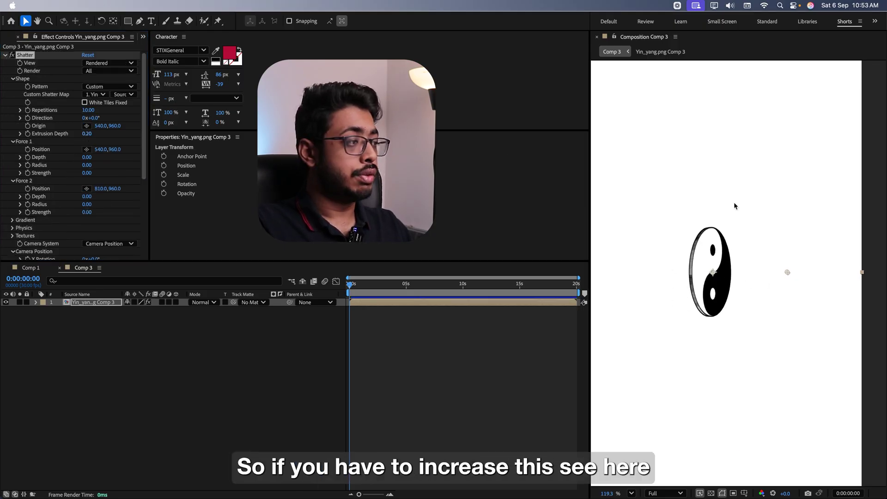
pyautogui.press('super+Tab')
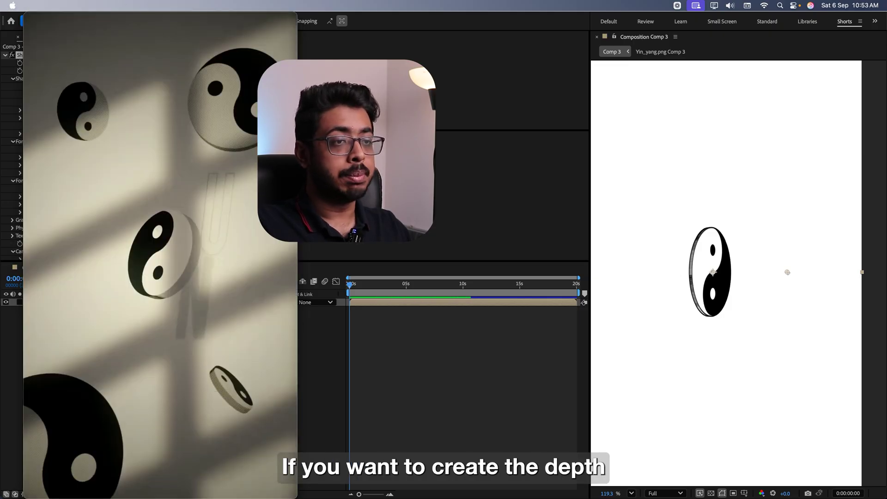
pyautogui.press('super+Tab')
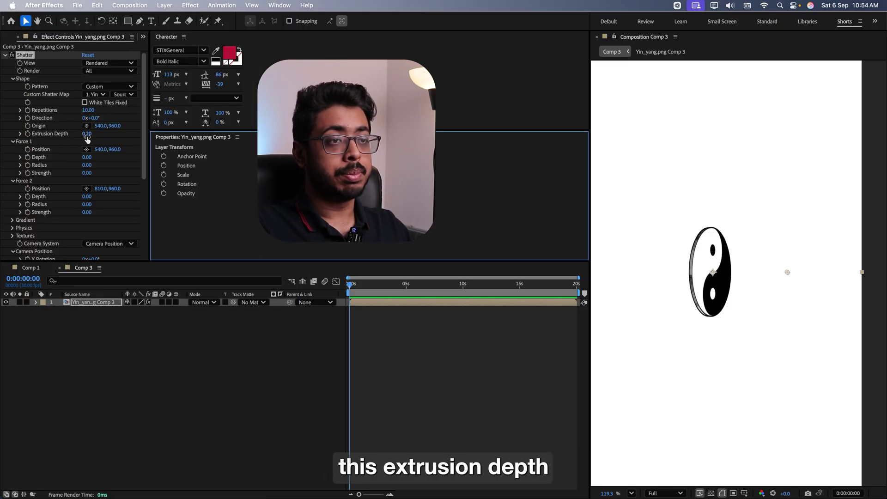
pyautogui.moveTo(87, 135); pyautogui.dragTo(109, 135)
# In Shatter's Textures, set Side Layer to Yin_yang.png Comp 3 and Back Mode to Color + Opacity
pyautogui.click(12, 236)
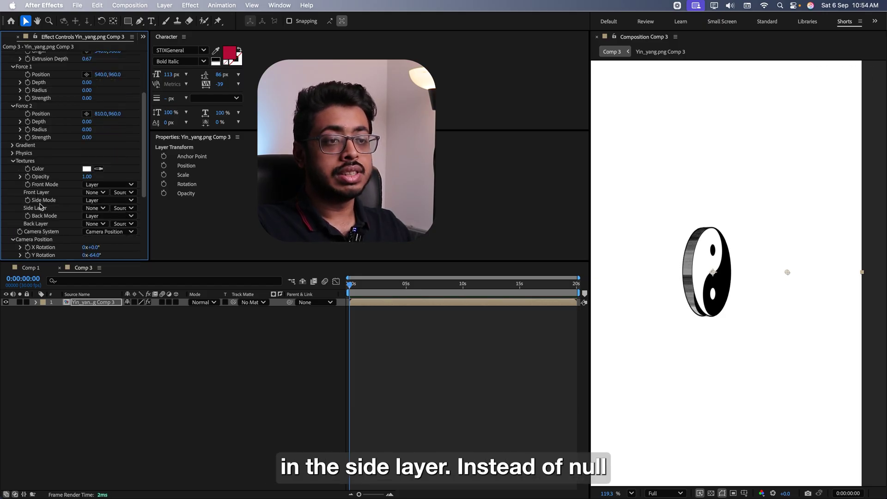
pyautogui.click(92, 211)
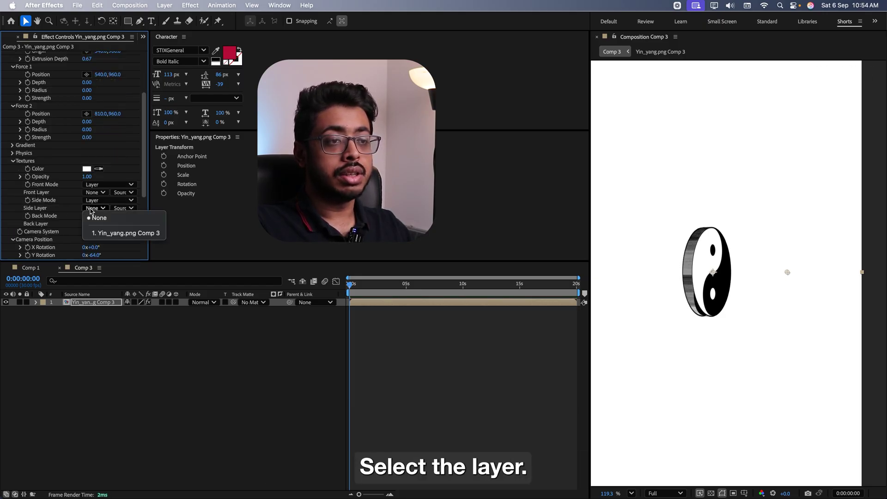
pyautogui.click(100, 233)
pyautogui.click(106, 216)
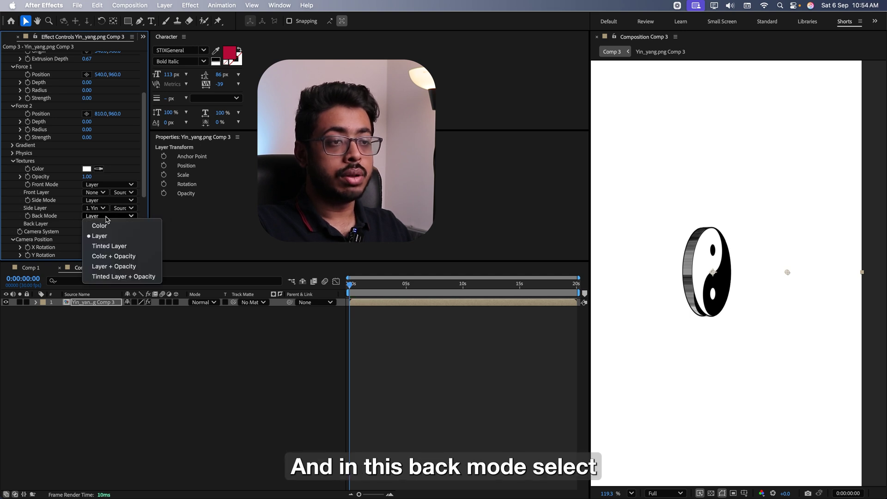
pyautogui.click(102, 258)
# Set the Shatter camera's Y Rotation to 319° and change the texture Color to dark grey
pyautogui.moveTo(93, 260); pyautogui.dragTo(294, 284)
pyautogui.click(86, 169)
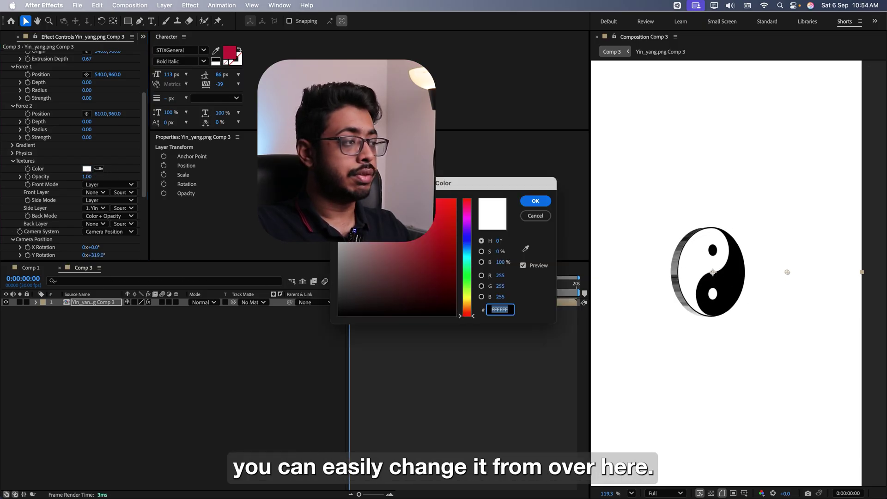
pyautogui.moveTo(418, 217)
pyautogui.mouseDown()
pyautogui.moveTo(346, 297)
pyautogui.moveTo(347, 286)
pyautogui.moveTo(336, 289)
pyautogui.mouseUp()
pyautogui.click(535, 201)
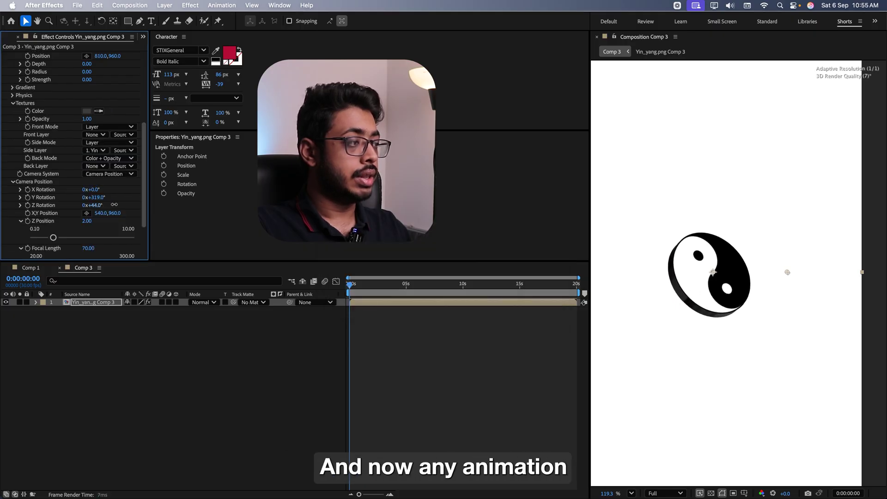
# Try a 48° Z Rotation on the Shatter camera and undo it
pyautogui.moveTo(112, 204); pyautogui.dragTo(115, 204)
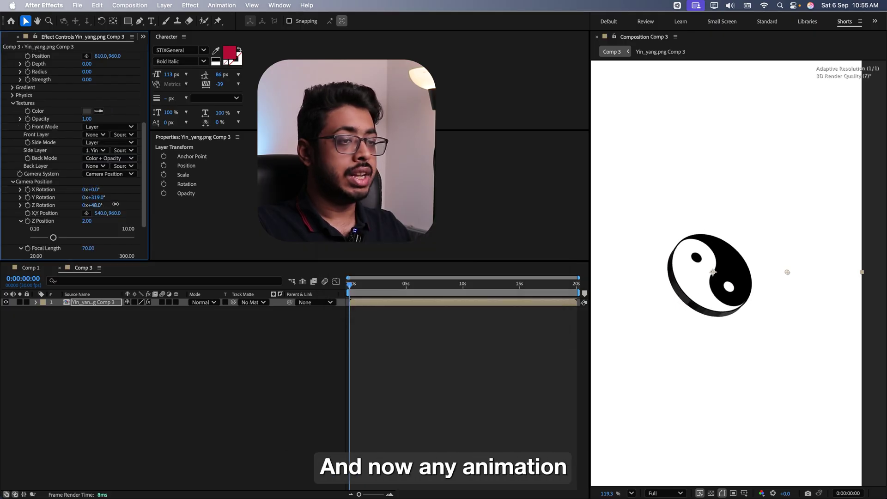
pyautogui.press('super+z')
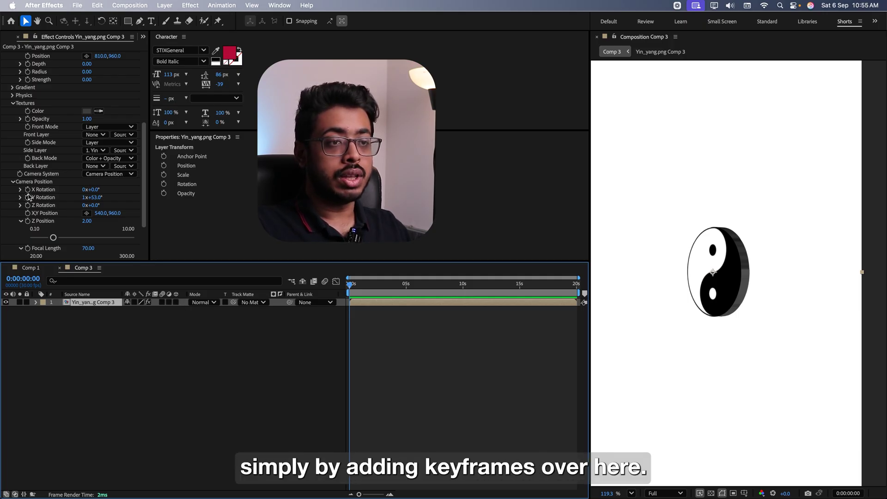
# Animate the Shatter camera's rotation with a keyframe at 0:00:00:00 and a changed angle further along the timeline
pyautogui.click(28, 193)
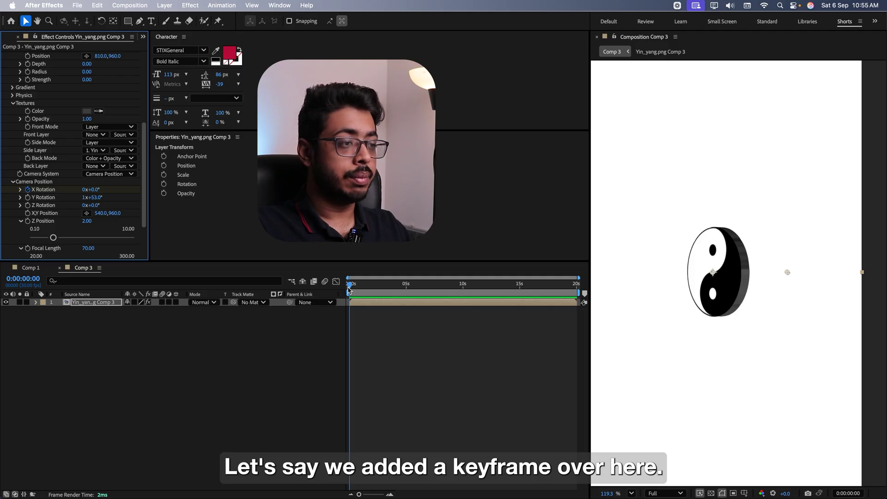
pyautogui.moveTo(349, 290); pyautogui.dragTo(373, 286)
pyautogui.moveTo(93, 194); pyautogui.dragTo(261, 191)
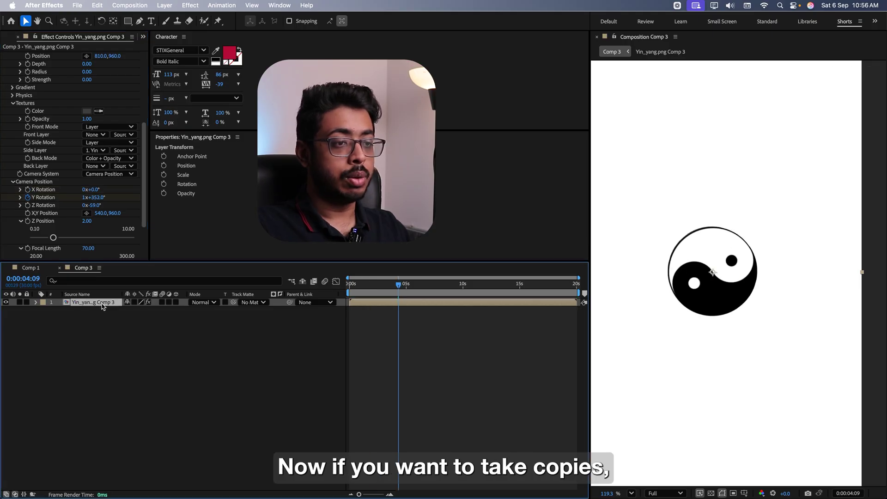
# Duplicate the yin-yang layer three times and spread the copies across the composition
pyautogui.press('super+d')
pyautogui.press('super+d')
pyautogui.press('super+d')
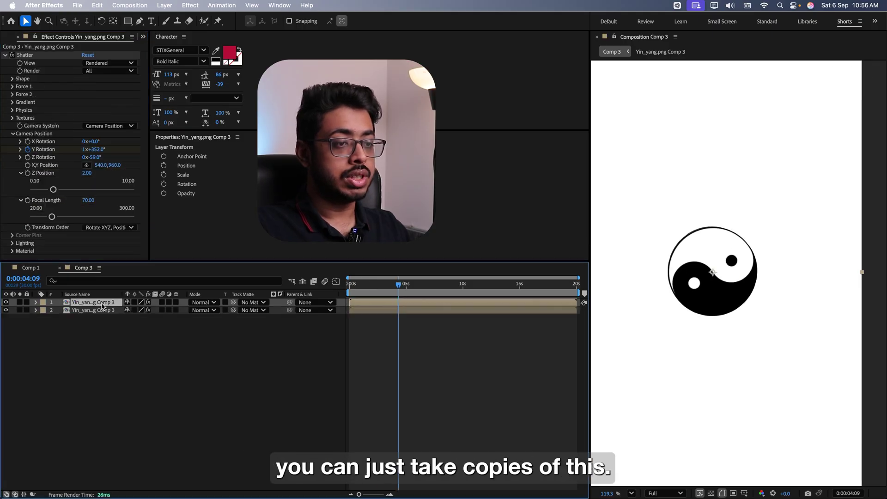
pyautogui.moveTo(777, 286); pyautogui.dragTo(843, 189)
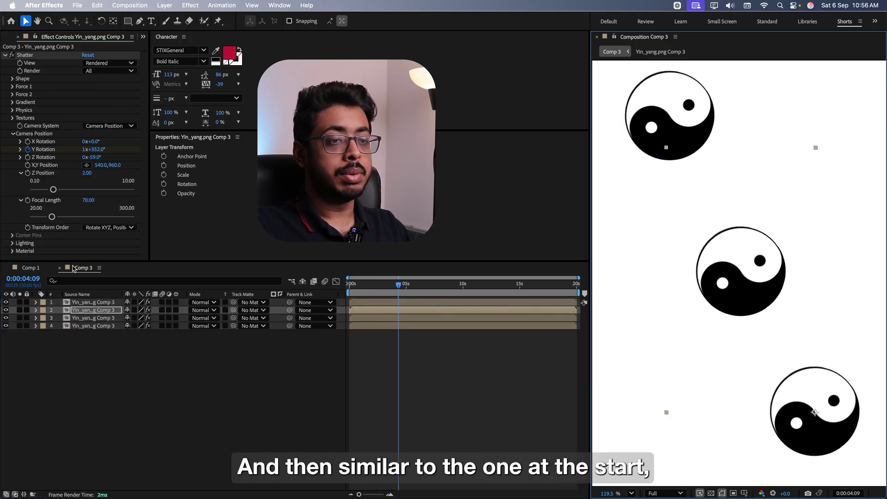
# Open Comp 1, scrub back to 0:00:00:29 to review the clock arrangement, and return to Comp 3
pyautogui.click(29, 268)
pyautogui.moveTo(401, 286); pyautogui.dragTo(381, 296)
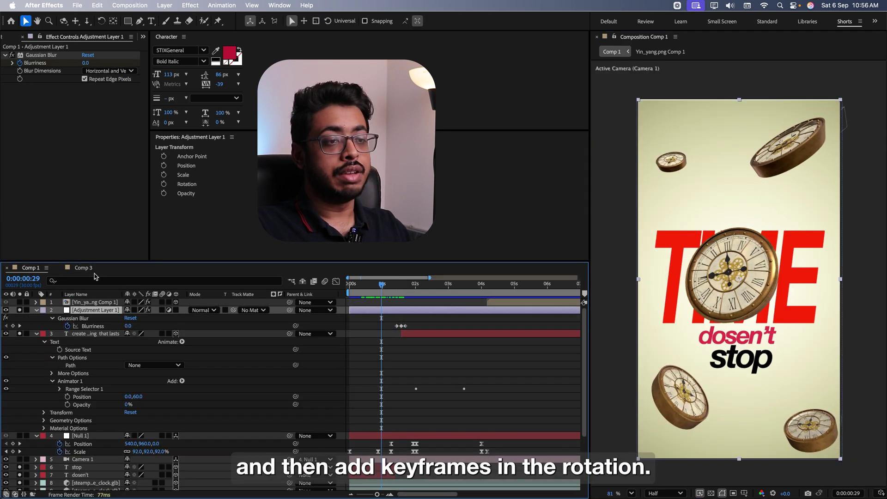
pyautogui.click(84, 269)
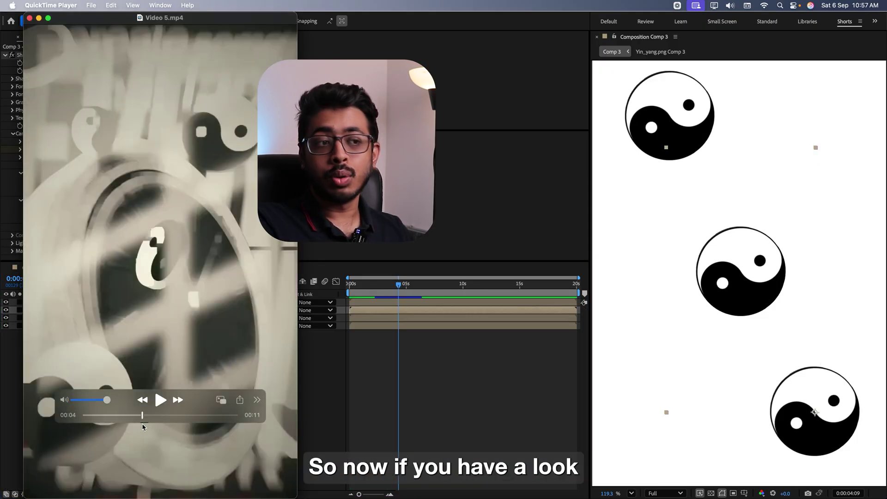
# Scrub through the yin-yang scene of the reference Video 5.mp4 and preview Comp 1 in After Effects from 0:00:00:00
pyautogui.moveTo(143, 424); pyautogui.dragTo(187, 428)
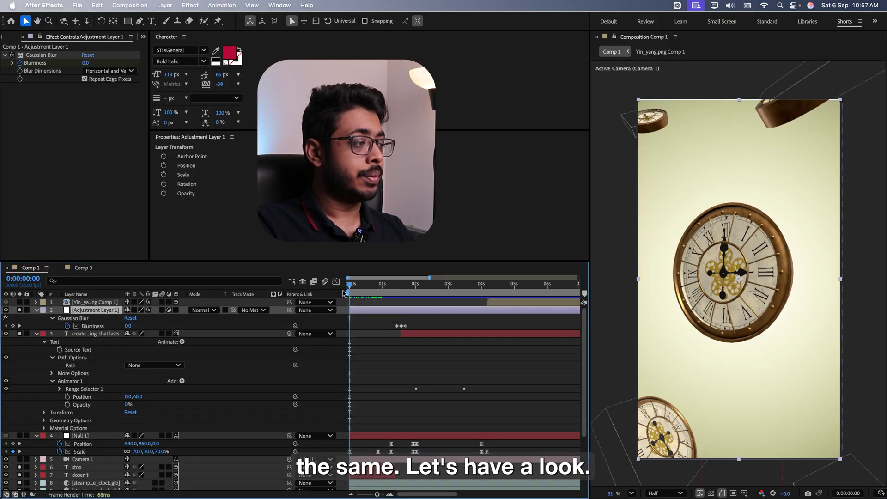
pyautogui.press('space')
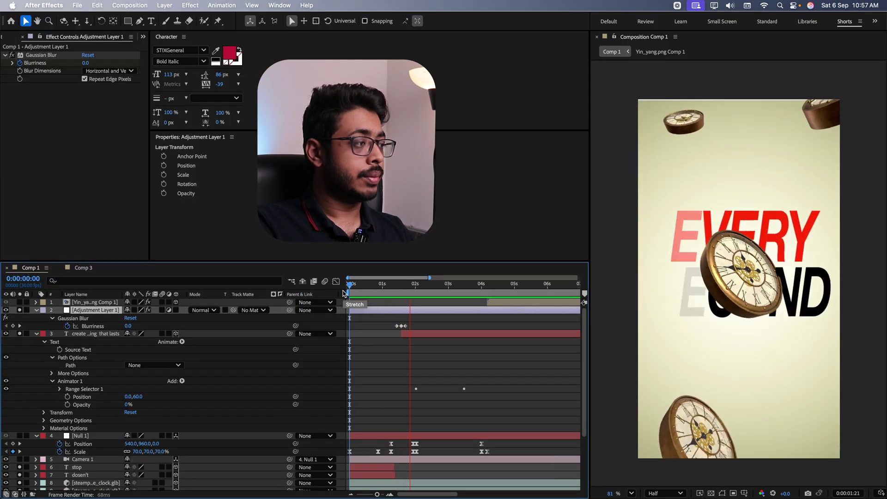